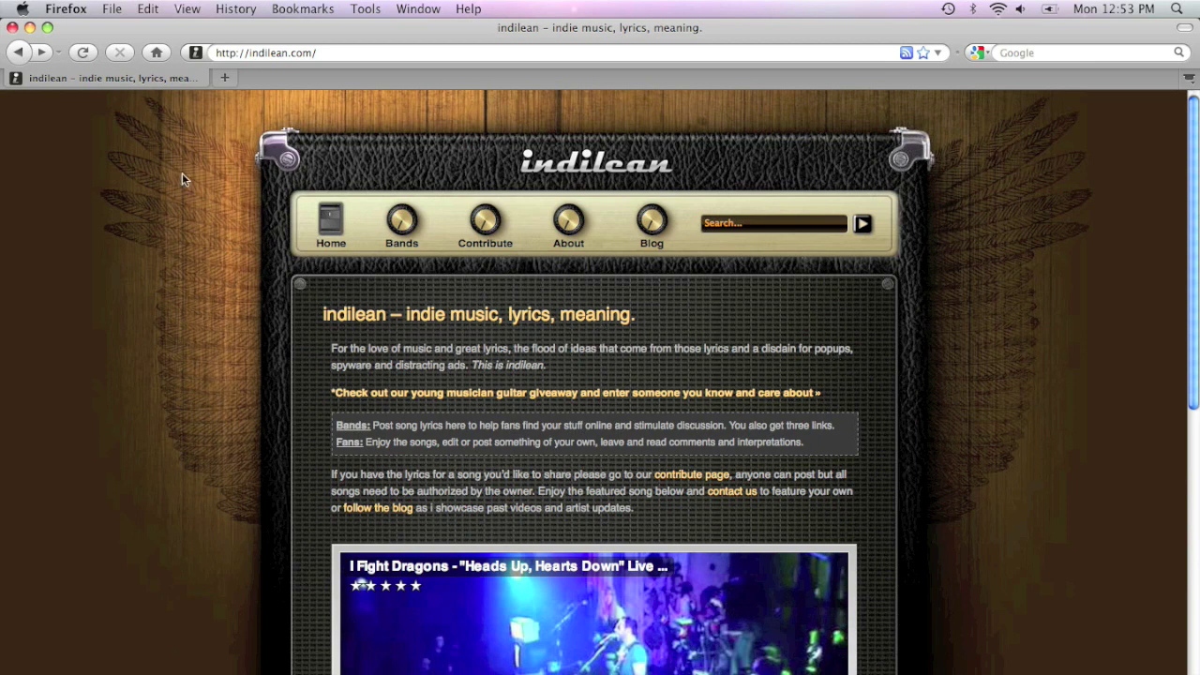
Load the House of Leaves (hidden song) lyrics page by Circa Survive and scroll through the lyrics.
{"action": "left_click", "coordinate": [42, 53]}
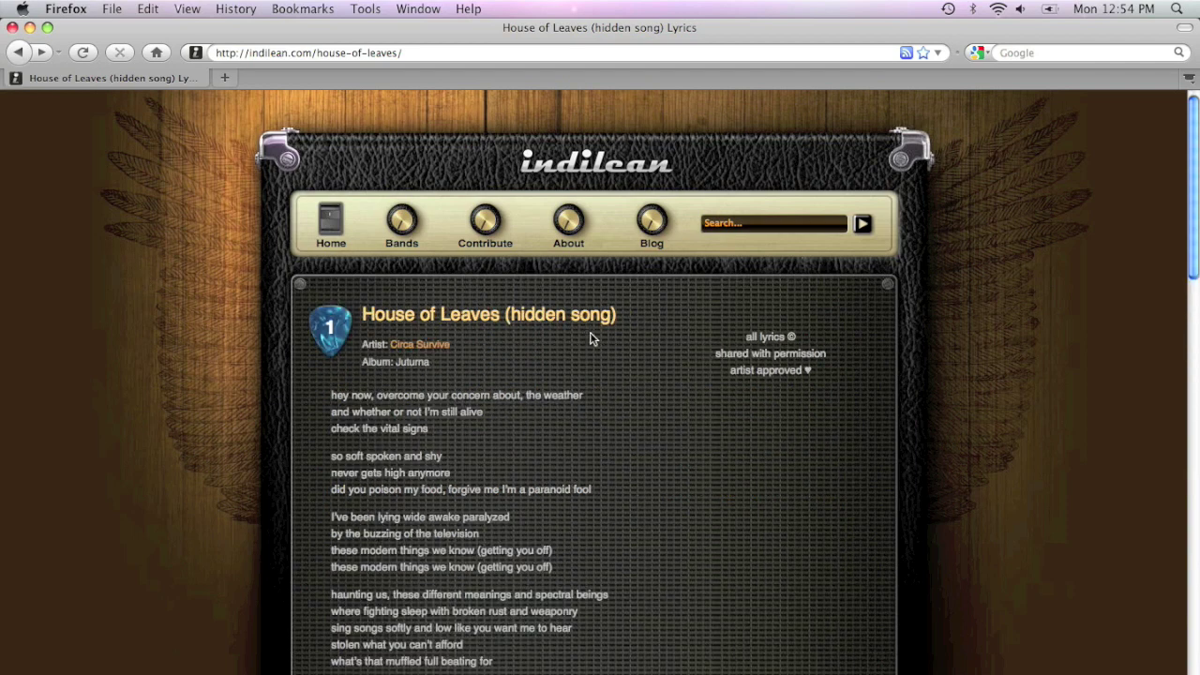
{"action": "scroll", "coordinate": [586, 353], "scroll_direction": "down", "scroll_amount": 5}
{"action": "scroll", "coordinate": [581, 361], "scroll_direction": "down", "scroll_amount": 1}
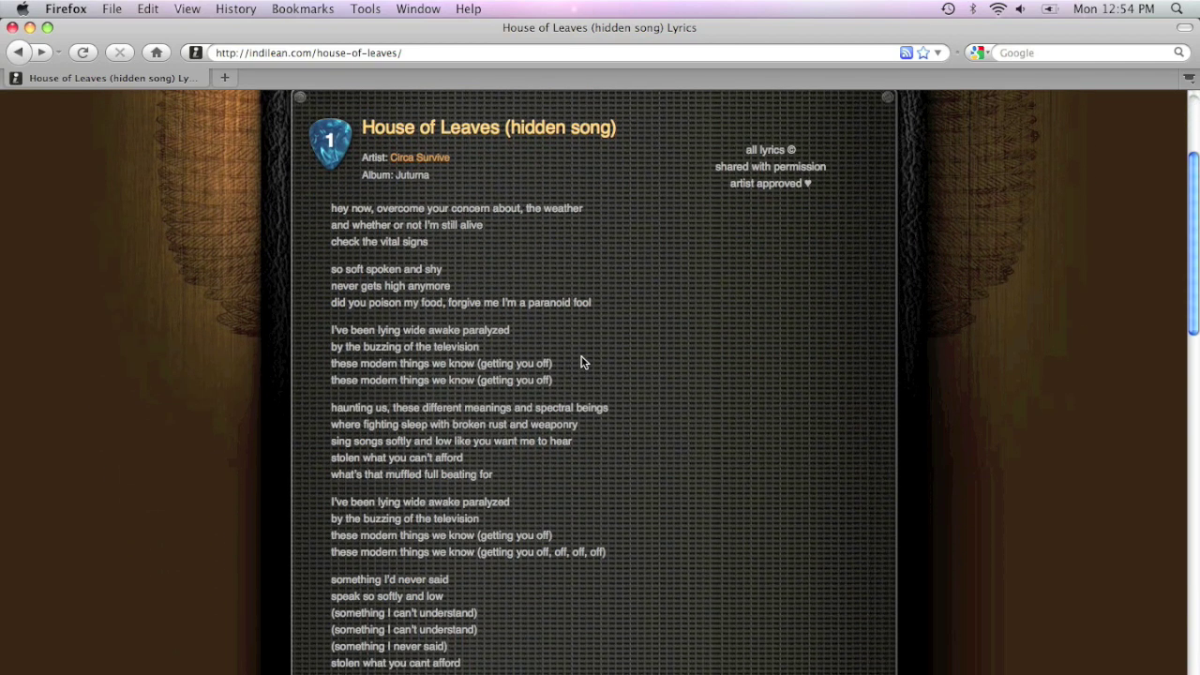
{"action": "scroll", "coordinate": [582, 362], "scroll_direction": "down", "scroll_amount": 1}
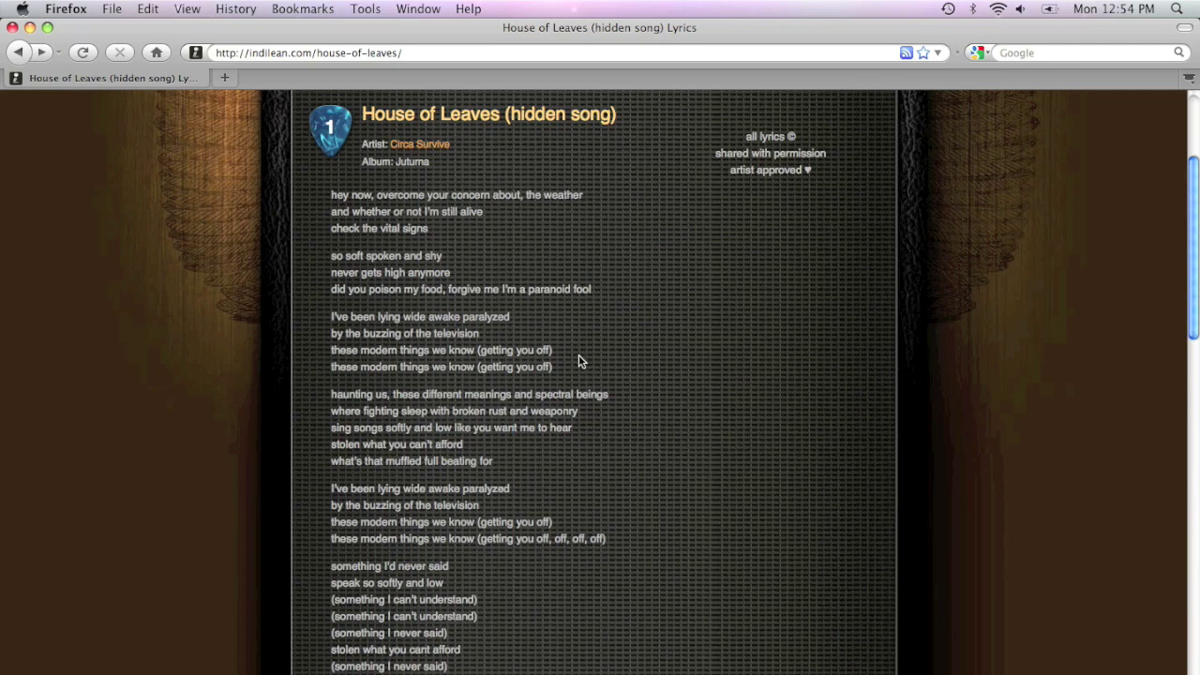
{"action": "key", "text": "F9"}
Play Meet Me In Montauk in iTunes and pause it at about 14:20.
{"action": "left_click", "coordinate": [330, 227]}
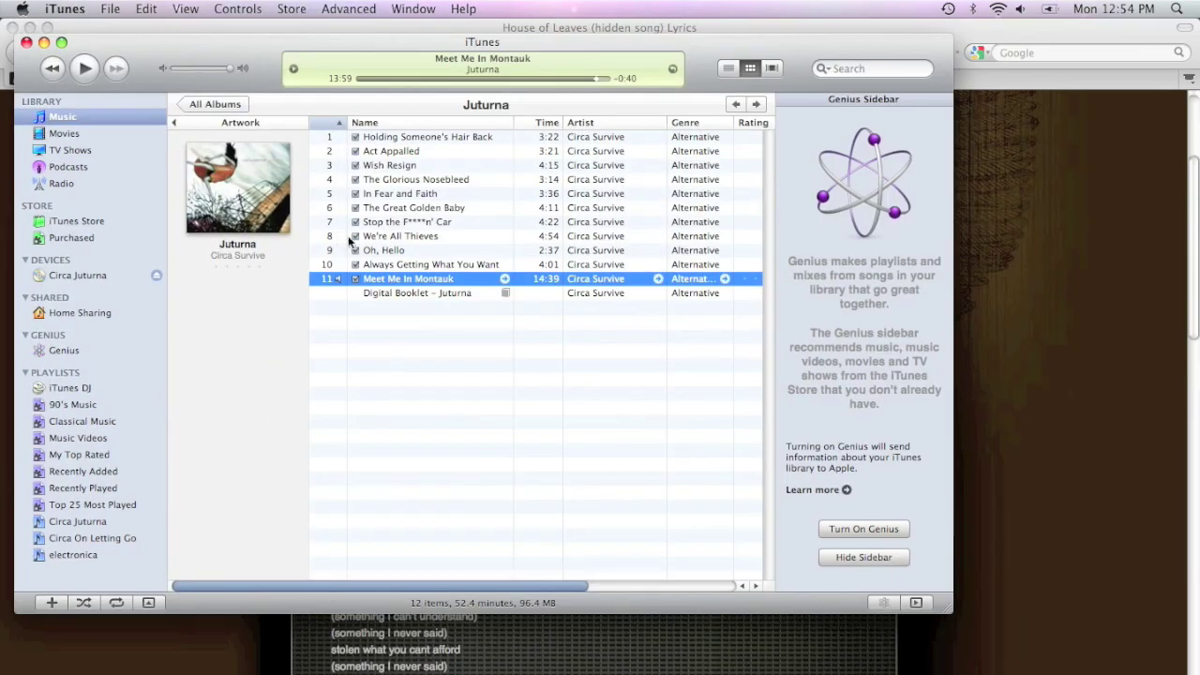
{"action": "left_click", "coordinate": [80, 68]}
{"action": "left_click", "coordinate": [86, 69]}
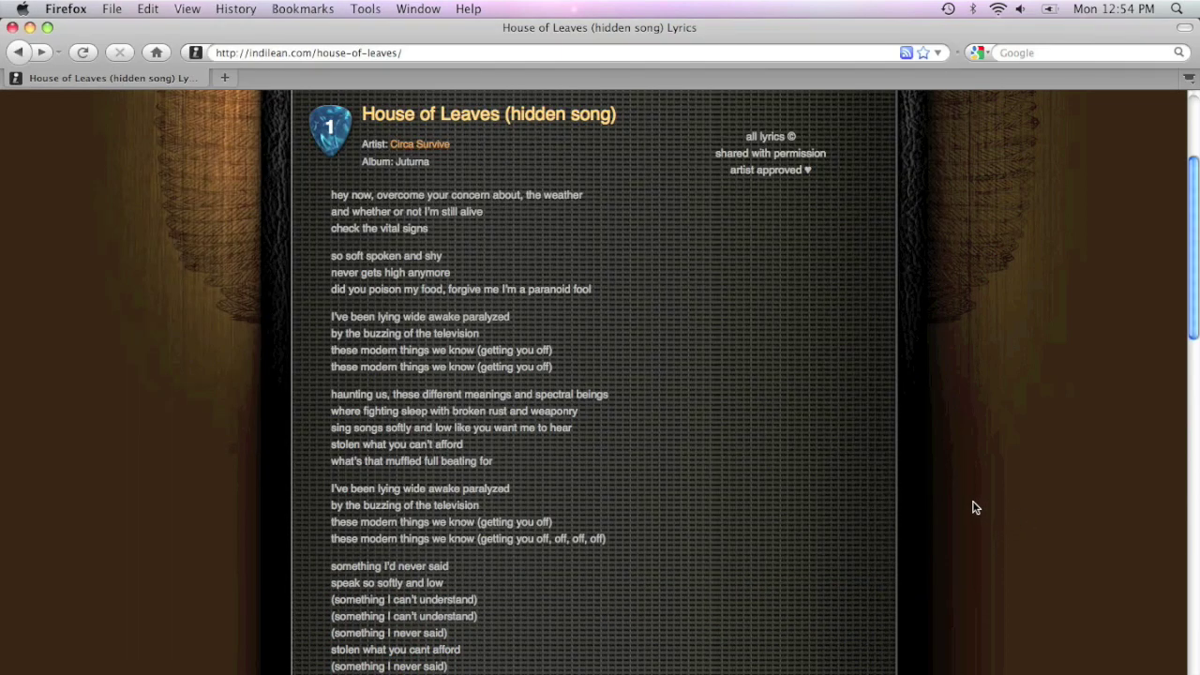
Load the 'How to Play Songs Backwards' post and scroll to its five steps and code.
{"action": "left_click", "coordinate": [43, 56]}
{"action": "scroll", "coordinate": [427, 371], "scroll_direction": "down", "scroll_amount": 2}
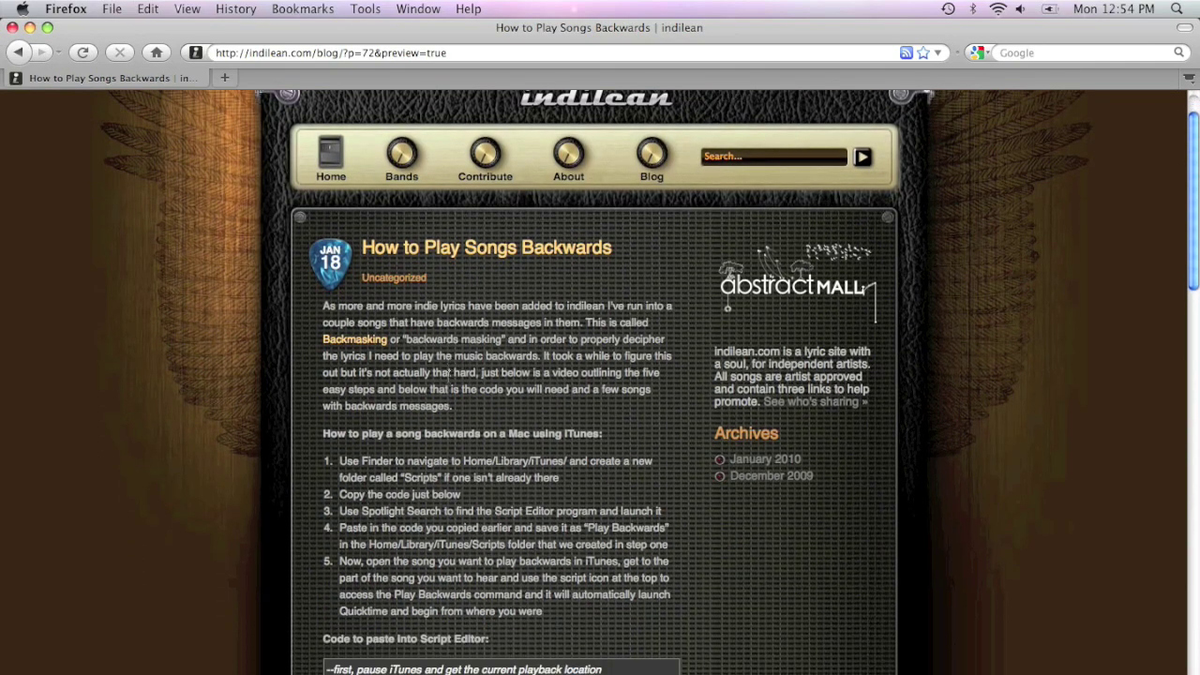
{"action": "scroll", "coordinate": [447, 372], "scroll_direction": "down", "scroll_amount": 4}
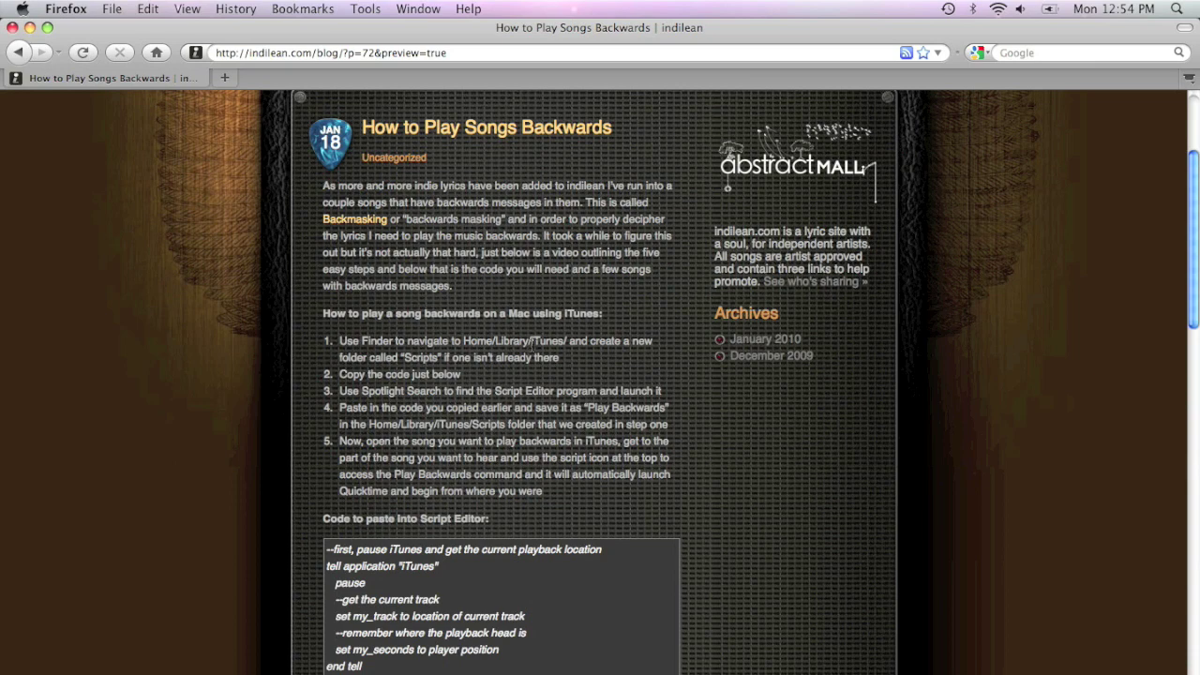
Create a new folder named 'Scripts' inside Home/Library/iTunes in Finder.
{"action": "left_click", "coordinate": [52, 660]}
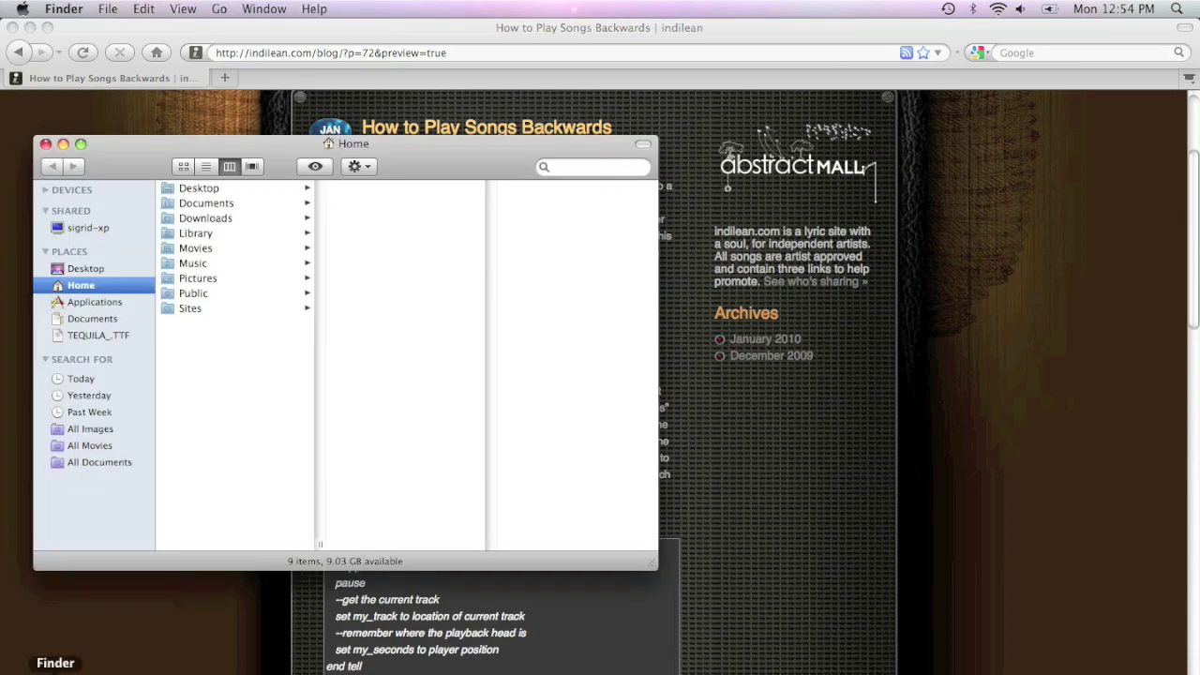
{"action": "left_click", "coordinate": [196, 234]}
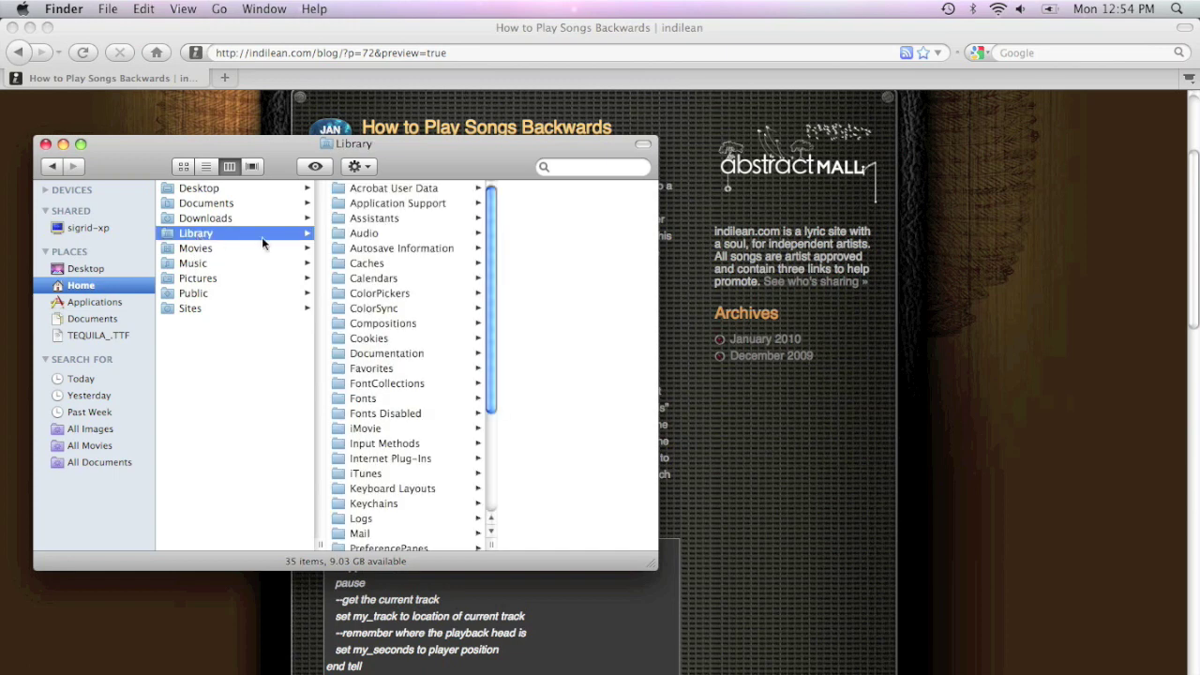
{"action": "left_click", "coordinate": [384, 473]}
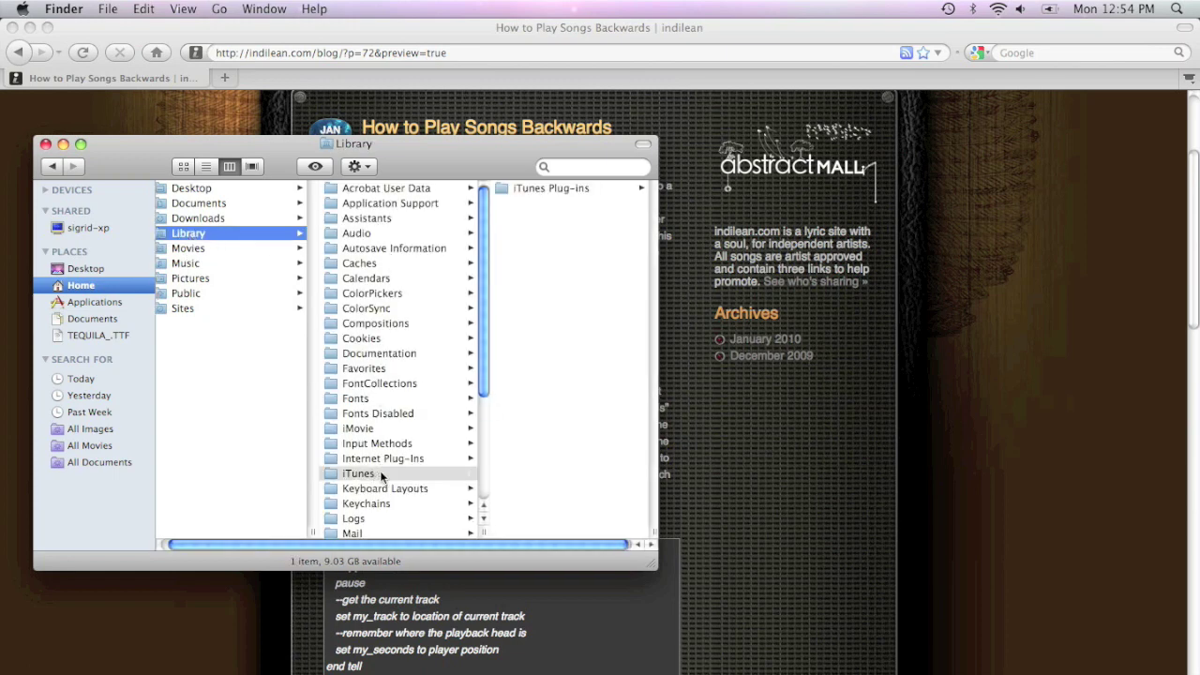
{"action": "right_click", "coordinate": [563, 229]}
{"action": "left_click", "coordinate": [576, 236]}
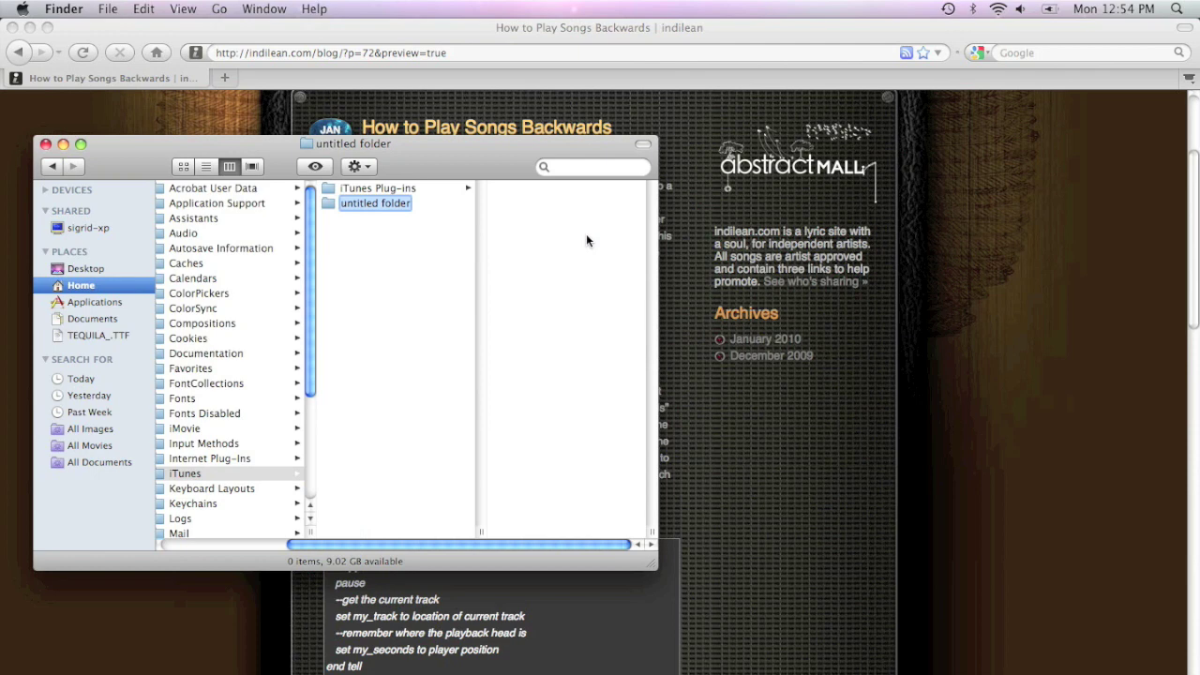
{"action": "type", "text": "Scripts"}
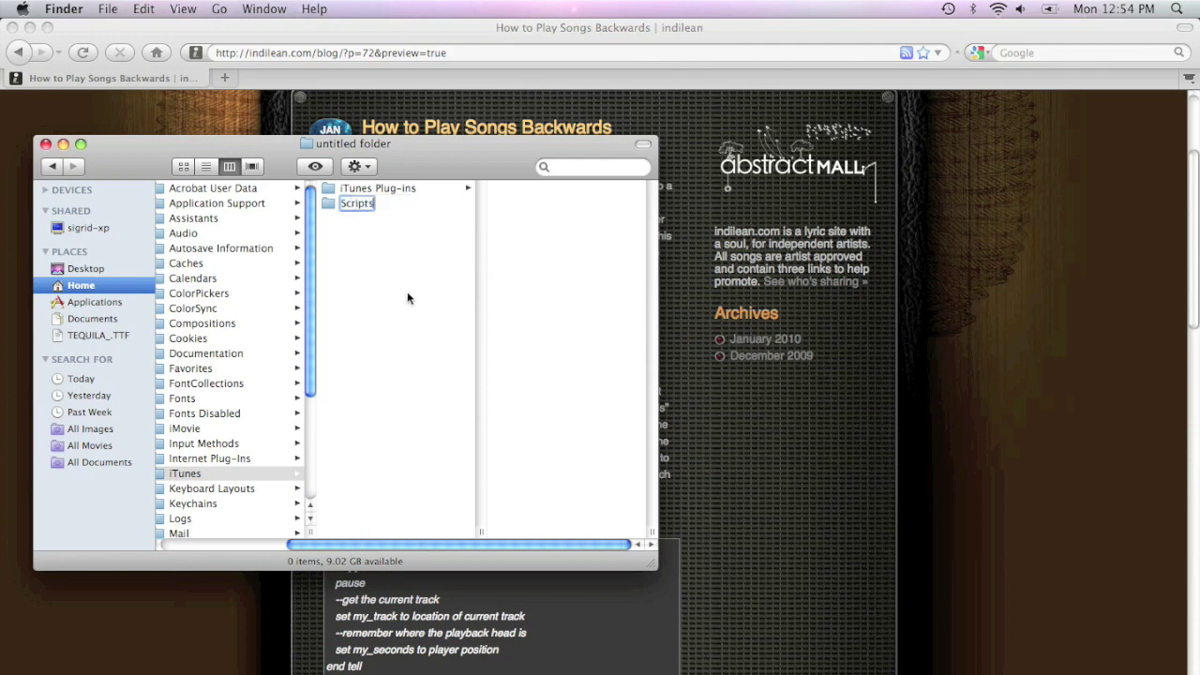
{"action": "left_click", "coordinate": [408, 298]}
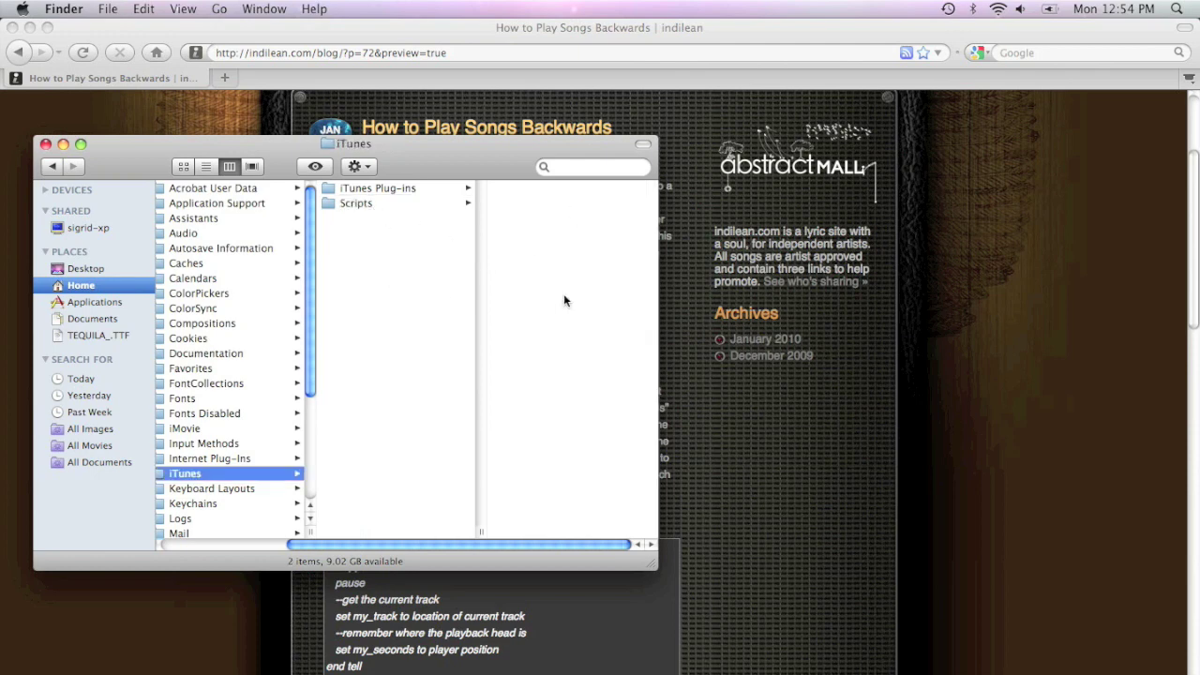
{"action": "left_click", "coordinate": [747, 447]}
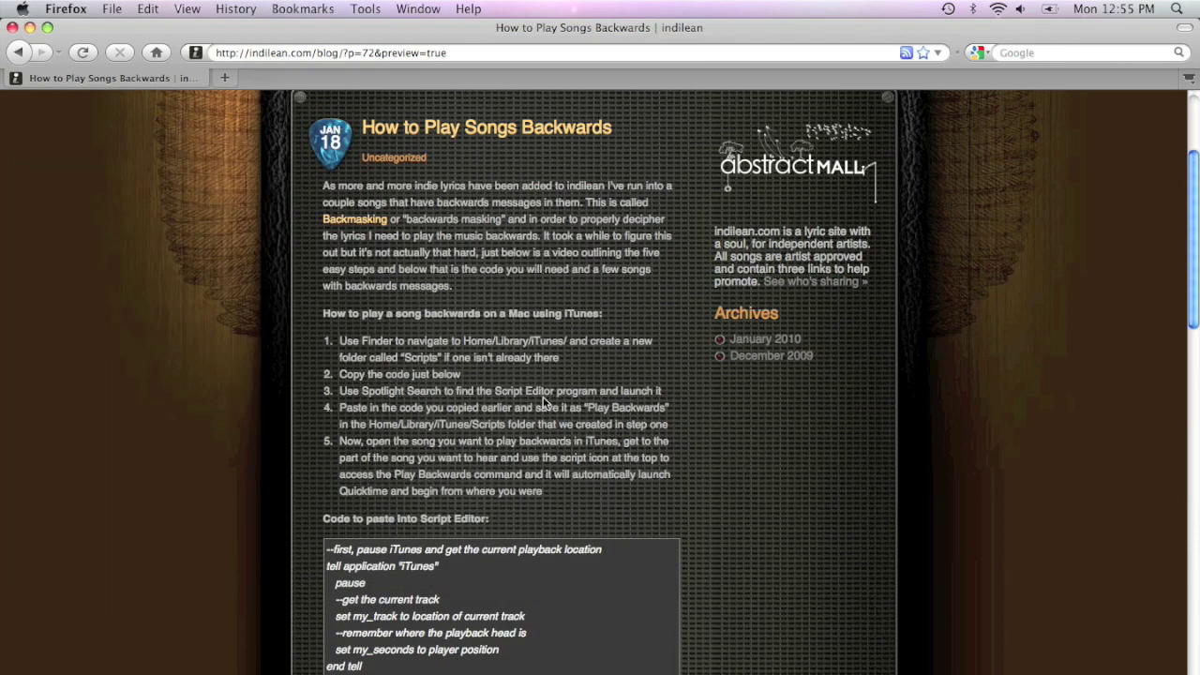
Select and copy the blog post's AppleScript code block.
{"action": "scroll", "coordinate": [422, 441], "scroll_direction": "down", "scroll_amount": 3}
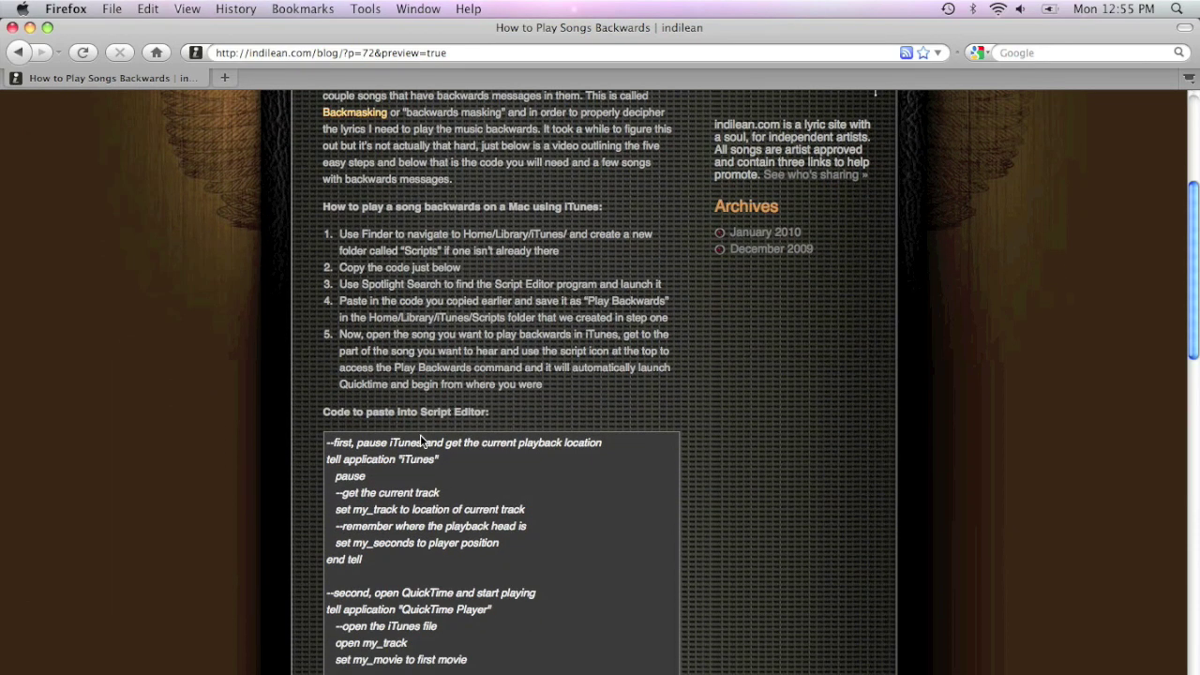
{"action": "left_click_drag", "start_coordinate": [326, 441], "coordinate": [380, 647]}
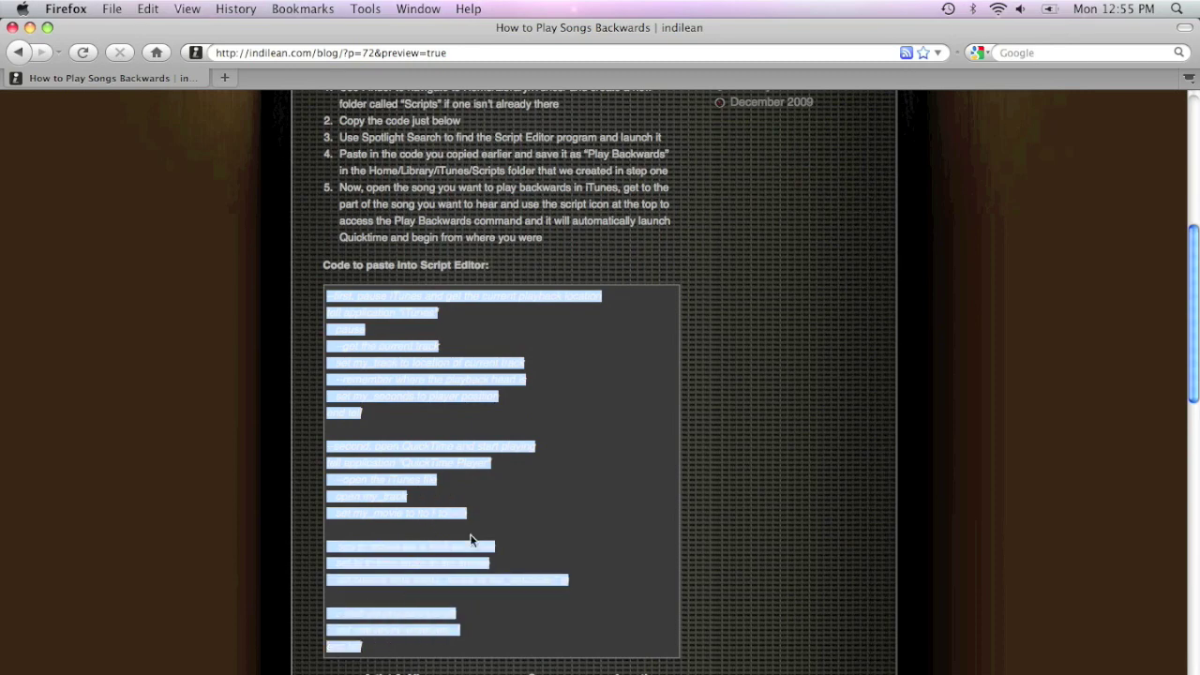
{"action": "scroll", "coordinate": [699, 530], "scroll_direction": "up", "scroll_amount": 6}
{"action": "left_click", "coordinate": [336, 365]}
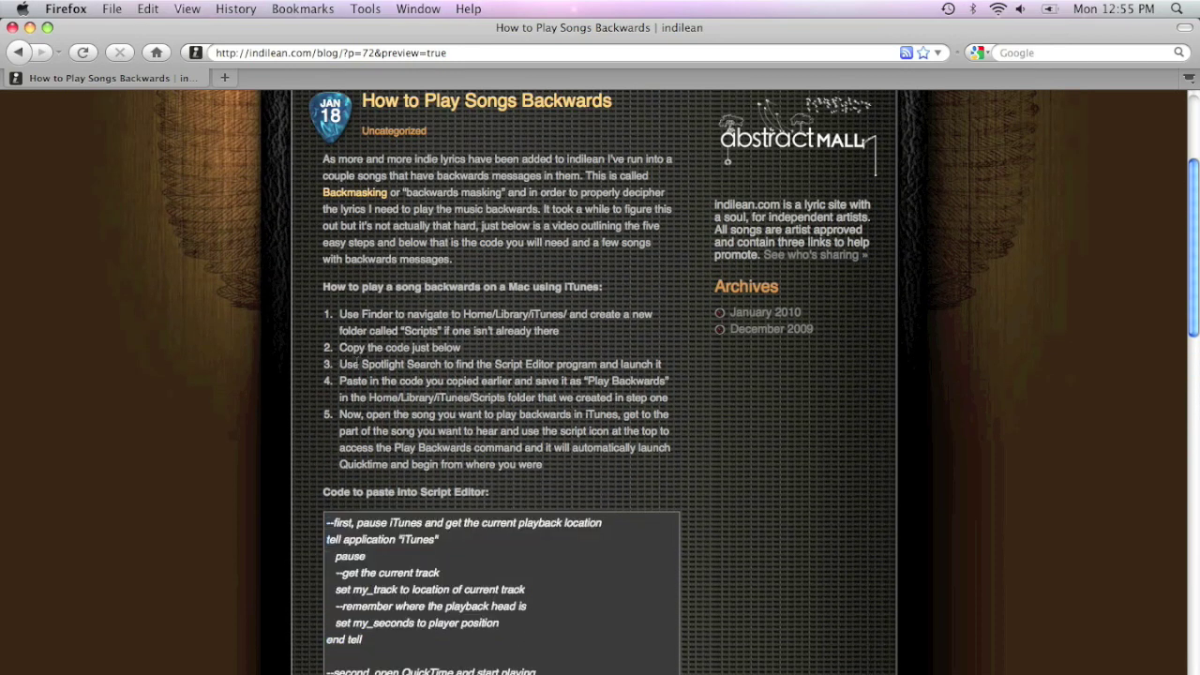
{"action": "left_click_drag", "start_coordinate": [358, 364], "coordinate": [480, 371]}
{"action": "left_click", "coordinate": [483, 375]}
Find 'script editor' in Spotlight and launch Script Editor with a blank script.
{"action": "left_click", "coordinate": [1177, 9]}
{"action": "type", "text": "scri"}
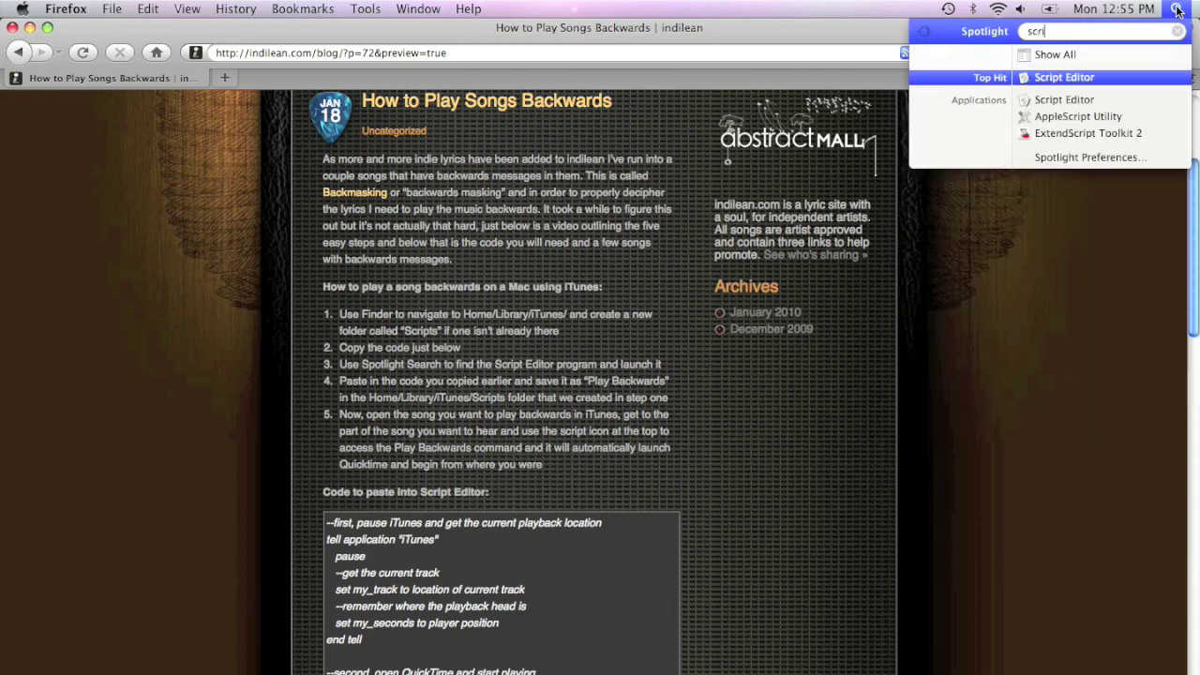
{"action": "type", "text": "pt editor"}
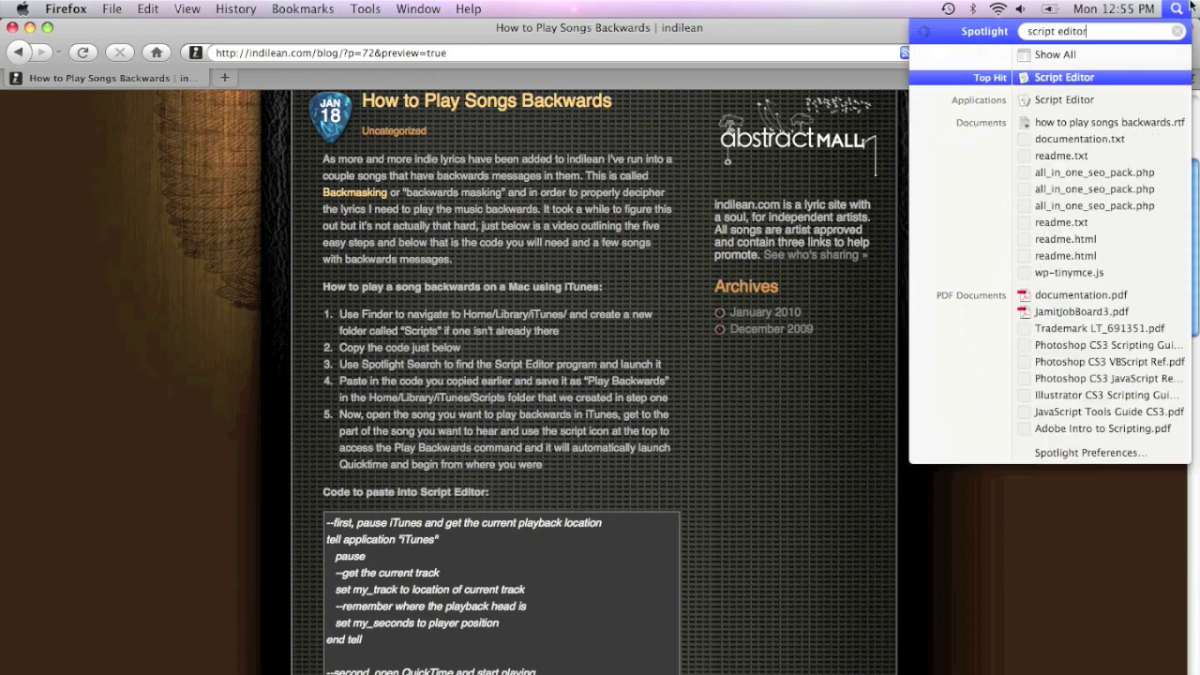
{"action": "left_click", "coordinate": [1153, 8]}
{"action": "left_click", "coordinate": [1176, 9]}
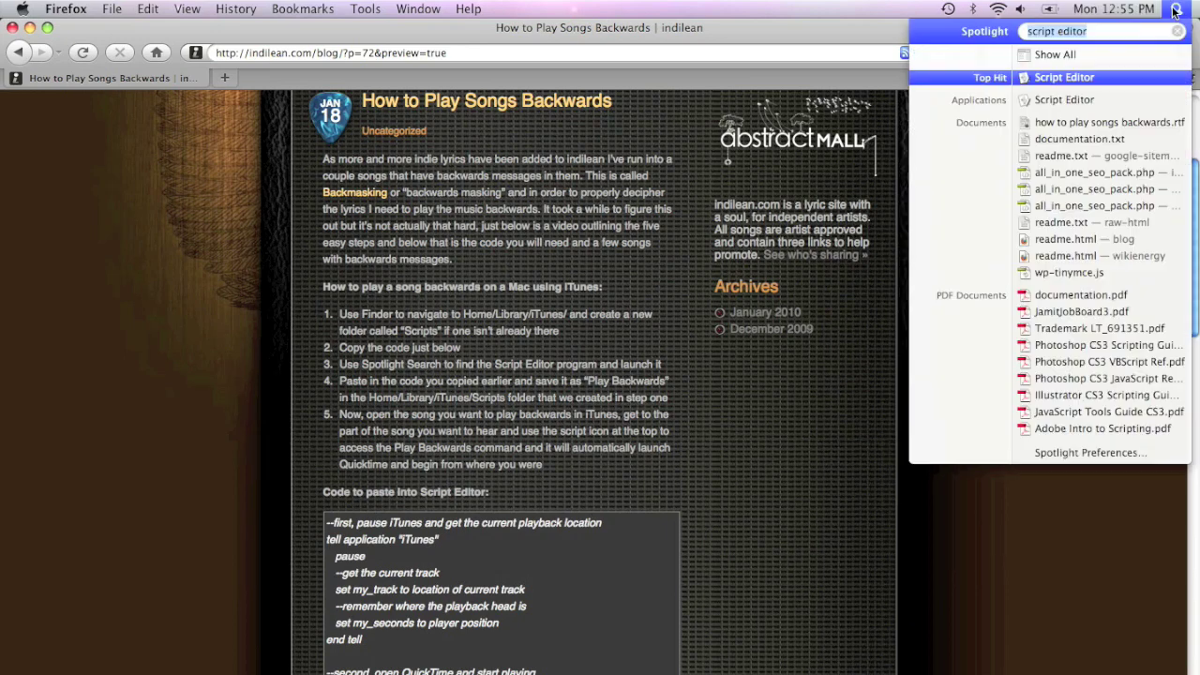
{"action": "left_click", "coordinate": [1065, 77]}
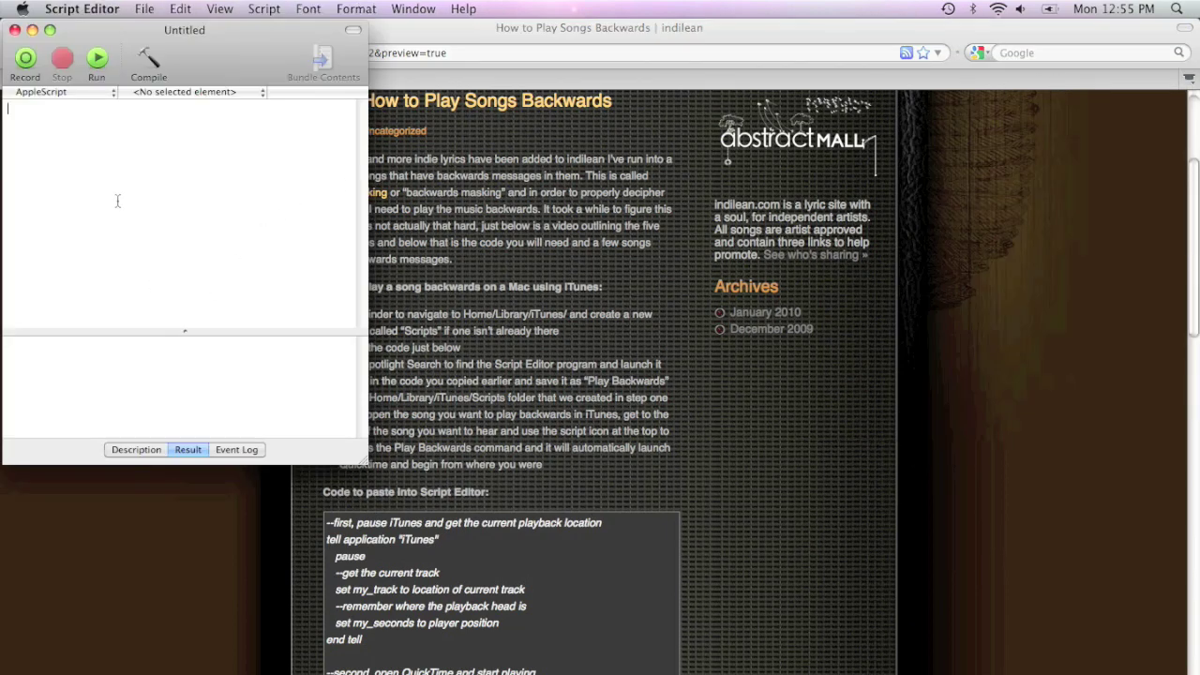
Paste the copied AppleScript code into the Untitled script.
{"action": "key", "text": "super+v"}
{"action": "scroll", "coordinate": [117, 201], "scroll_direction": "up", "scroll_amount": 5}
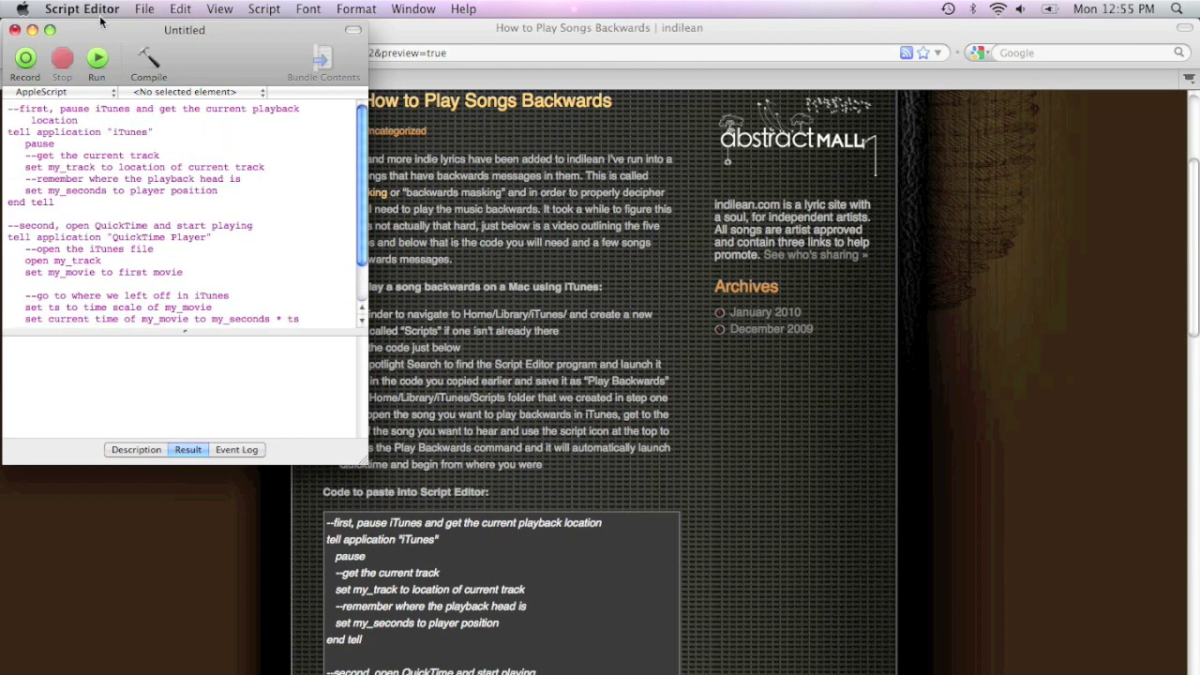
{"action": "left_click", "coordinate": [143, 11]}
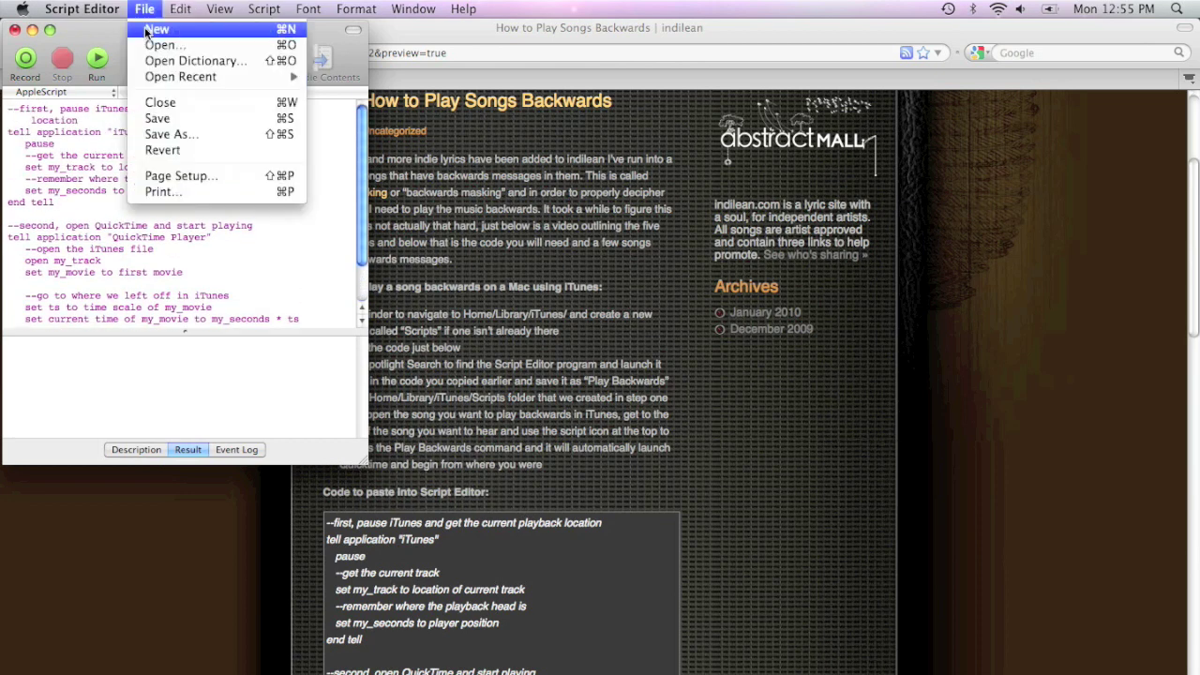
{"action": "left_click", "coordinate": [158, 118]}
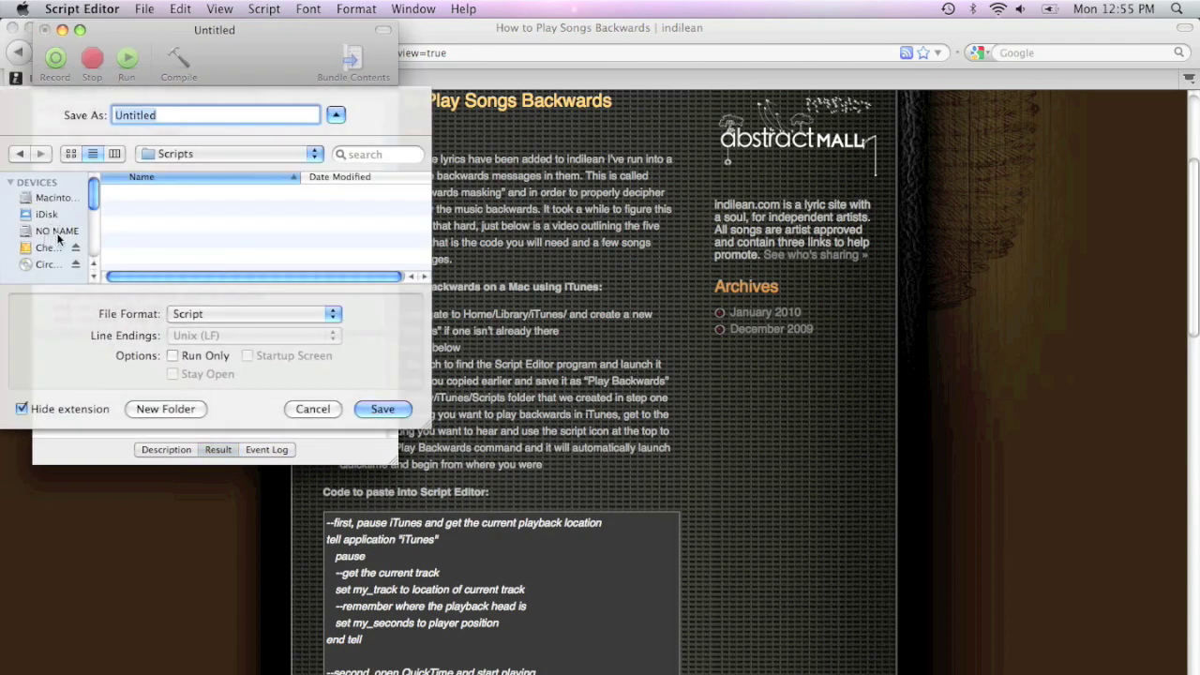
Save the script as 'Play Backwards' in the Library/iTunes/Scripts folder.
{"action": "scroll", "coordinate": [58, 238], "scroll_direction": "down", "scroll_amount": 3}
{"action": "left_click", "coordinate": [49, 264]}
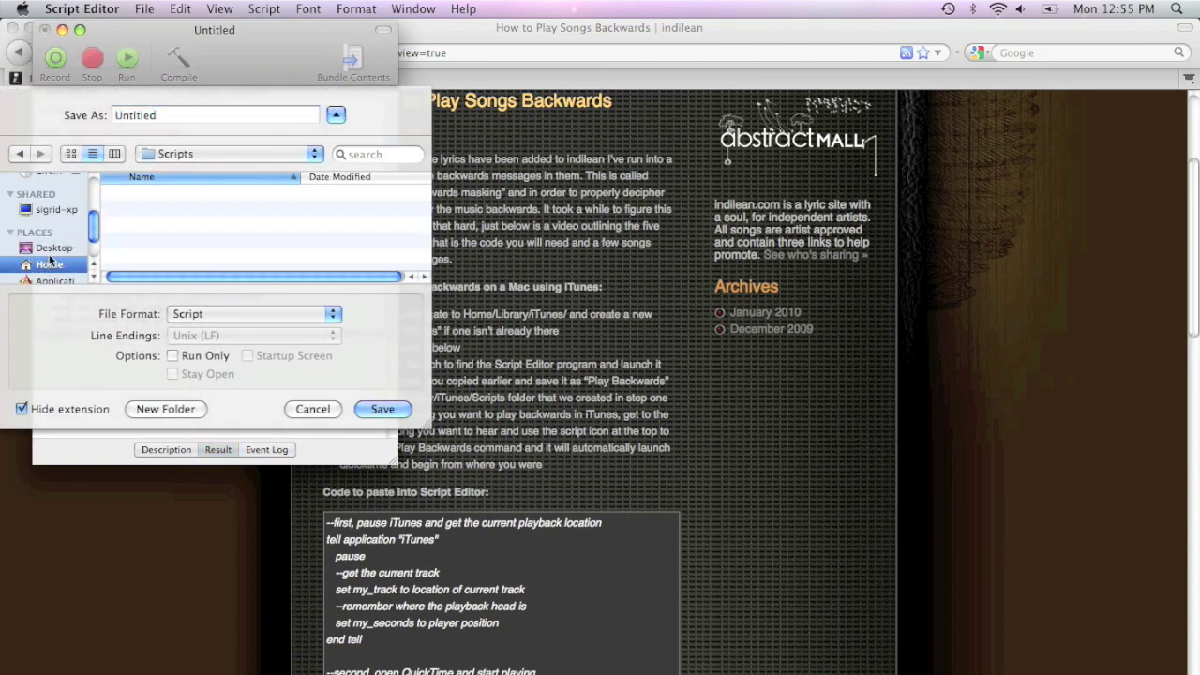
{"action": "scroll", "coordinate": [156, 239], "scroll_direction": "down", "scroll_amount": 2}
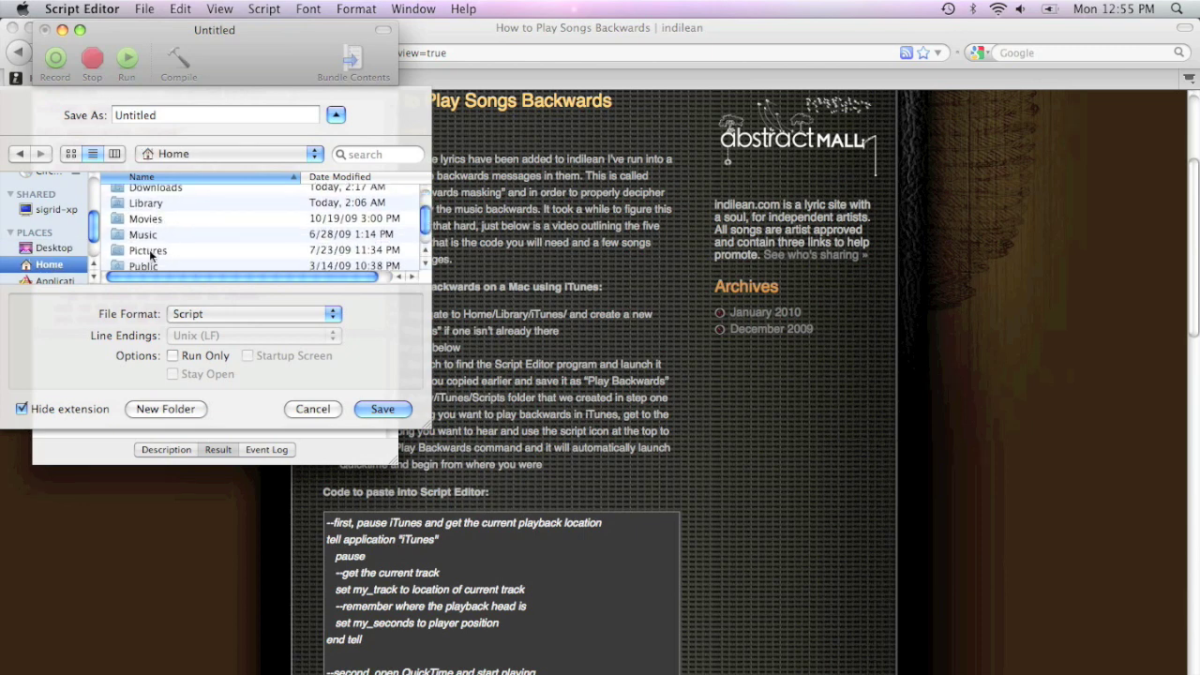
{"action": "scroll", "coordinate": [150, 256], "scroll_direction": "down", "scroll_amount": 1}
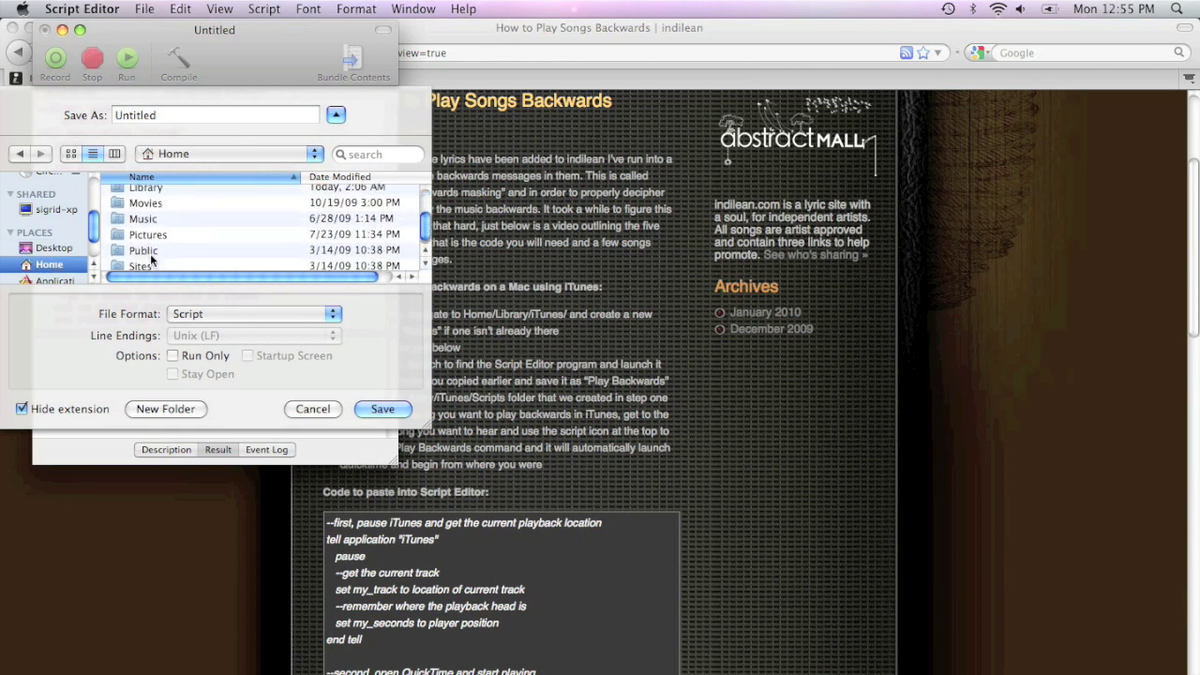
{"action": "double_click", "coordinate": [158, 189]}
{"action": "scroll", "coordinate": [161, 199], "scroll_direction": "down", "scroll_amount": 6}
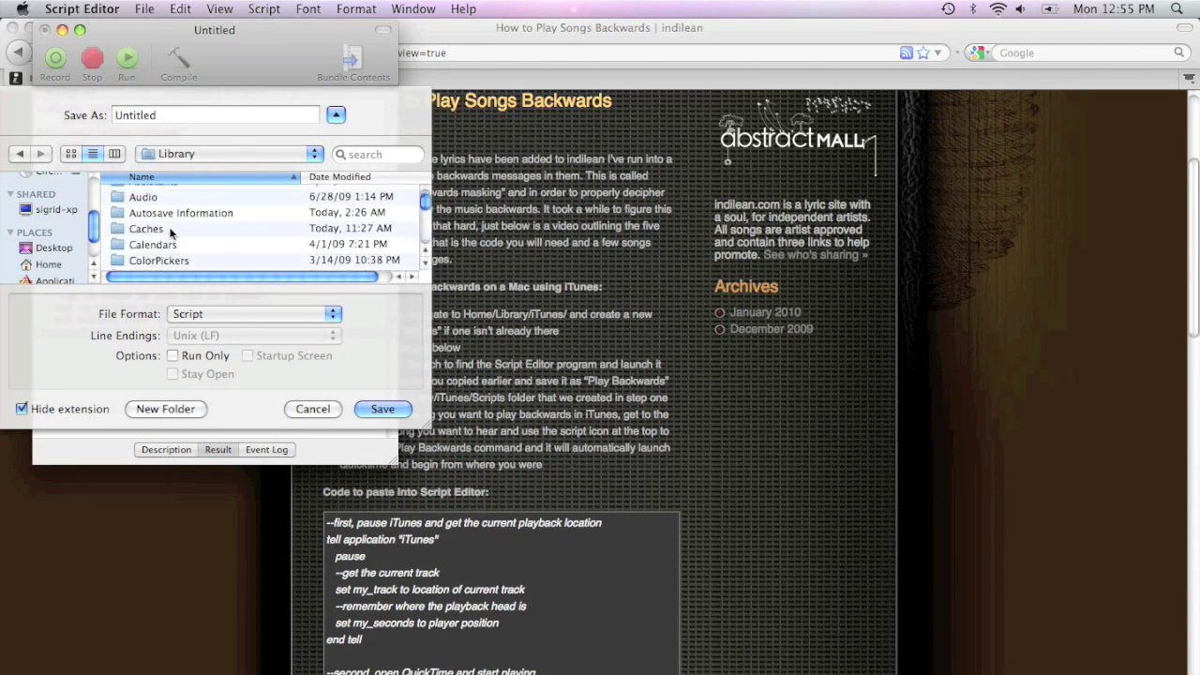
{"action": "scroll", "coordinate": [178, 242], "scroll_direction": "down", "scroll_amount": 3}
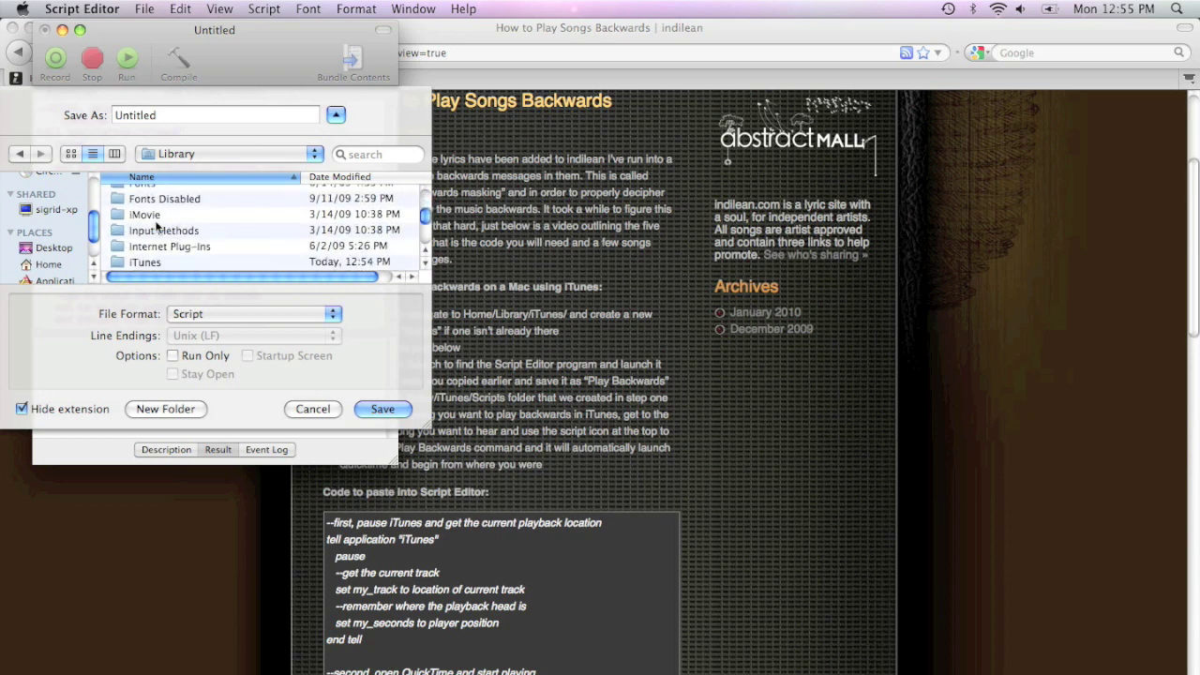
{"action": "left_click", "coordinate": [141, 264]}
{"action": "double_click", "coordinate": [142, 264]}
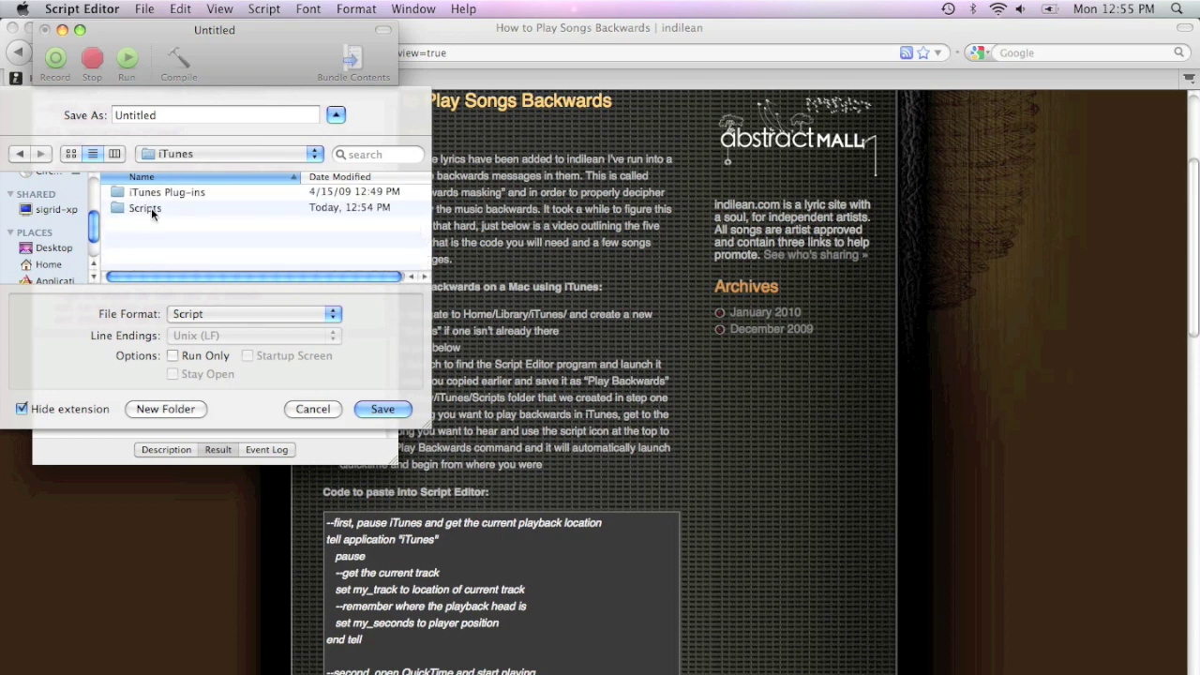
{"action": "double_click", "coordinate": [145, 208]}
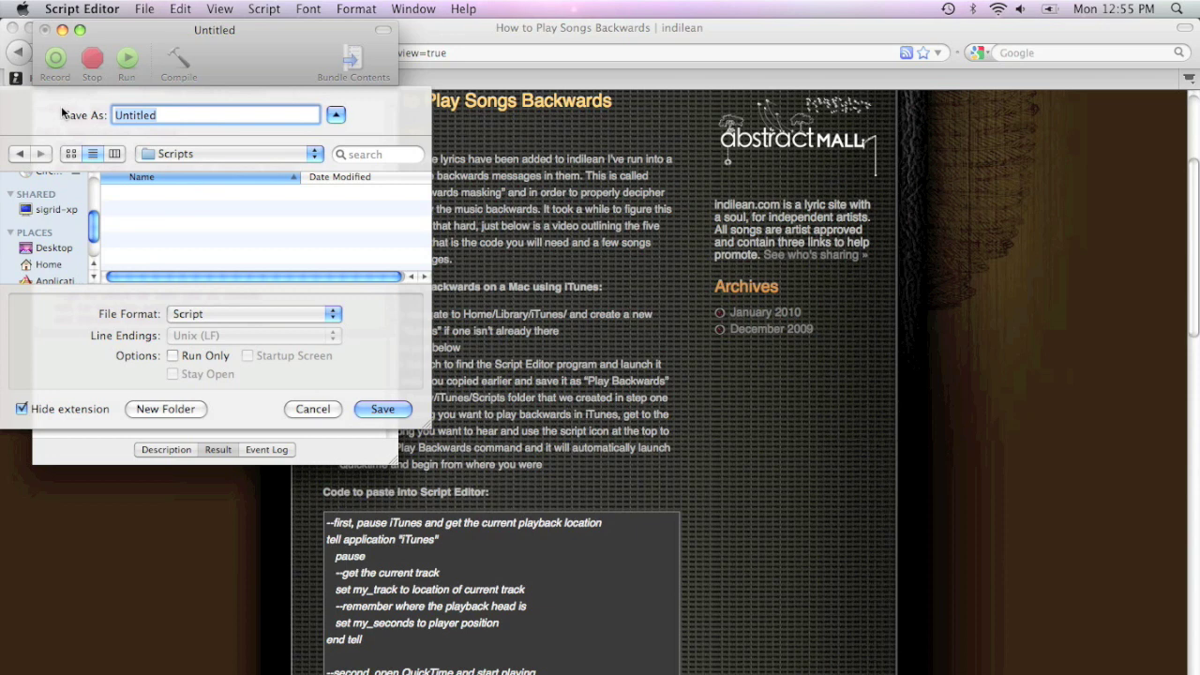
{"action": "type", "text": "Play Backwards"}
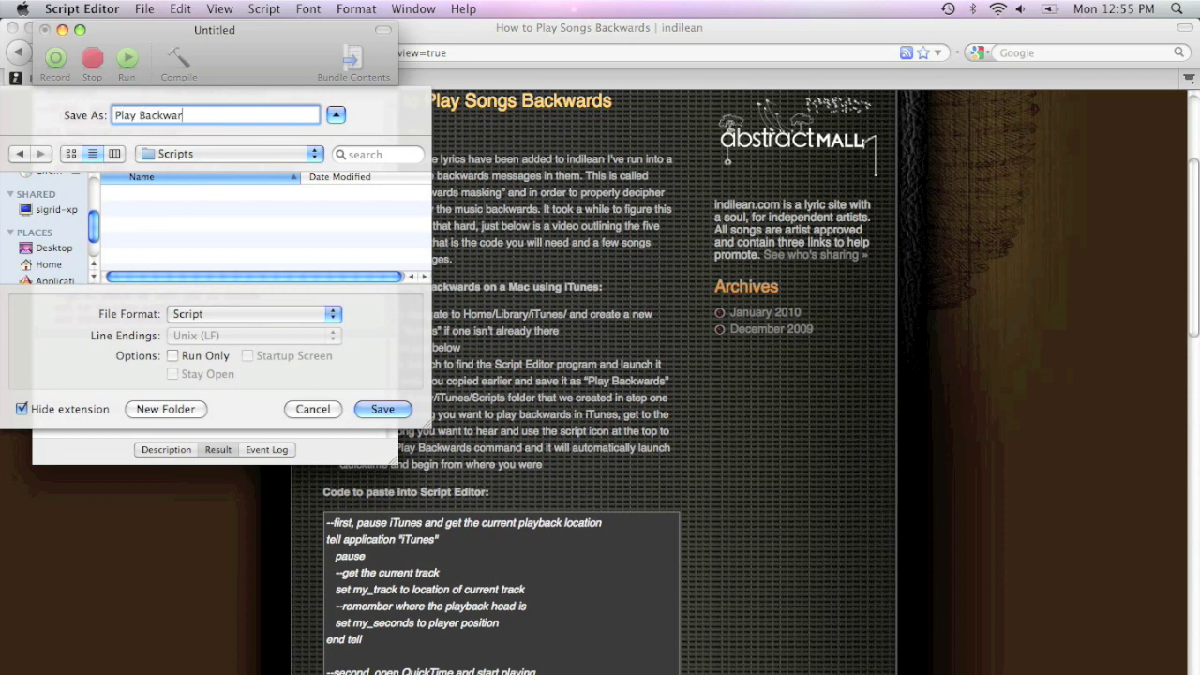
{"action": "left_click", "coordinate": [382, 409]}
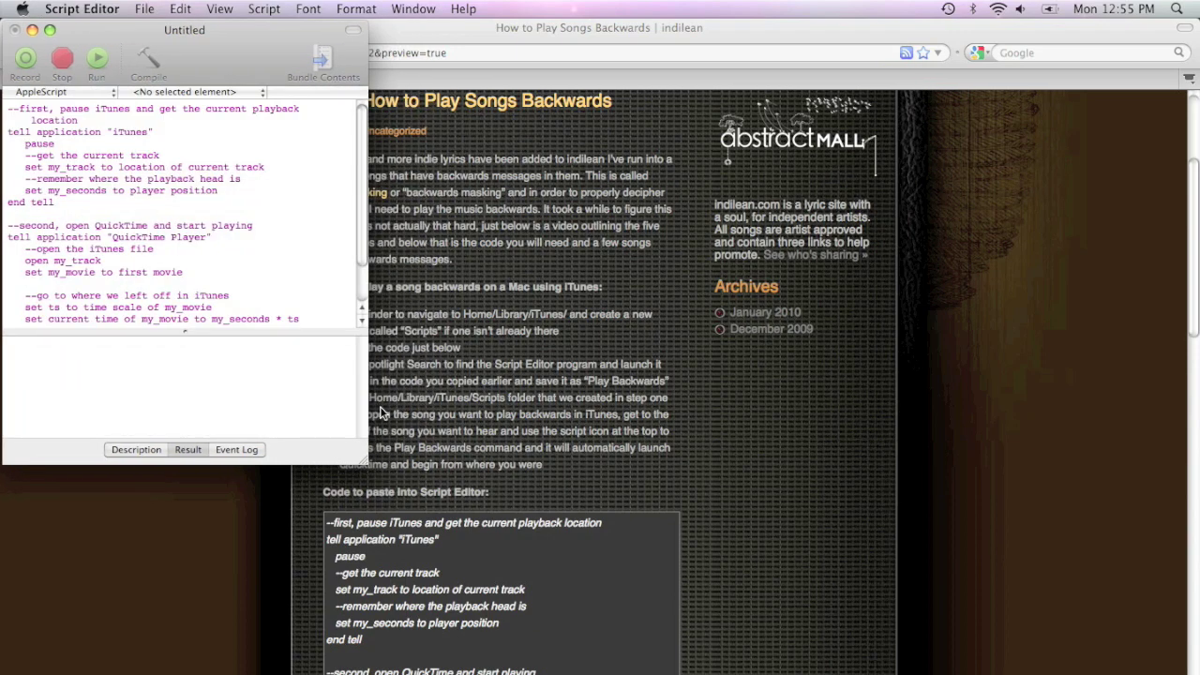
{"action": "scroll", "coordinate": [127, 183], "scroll_direction": "down", "scroll_amount": 5}
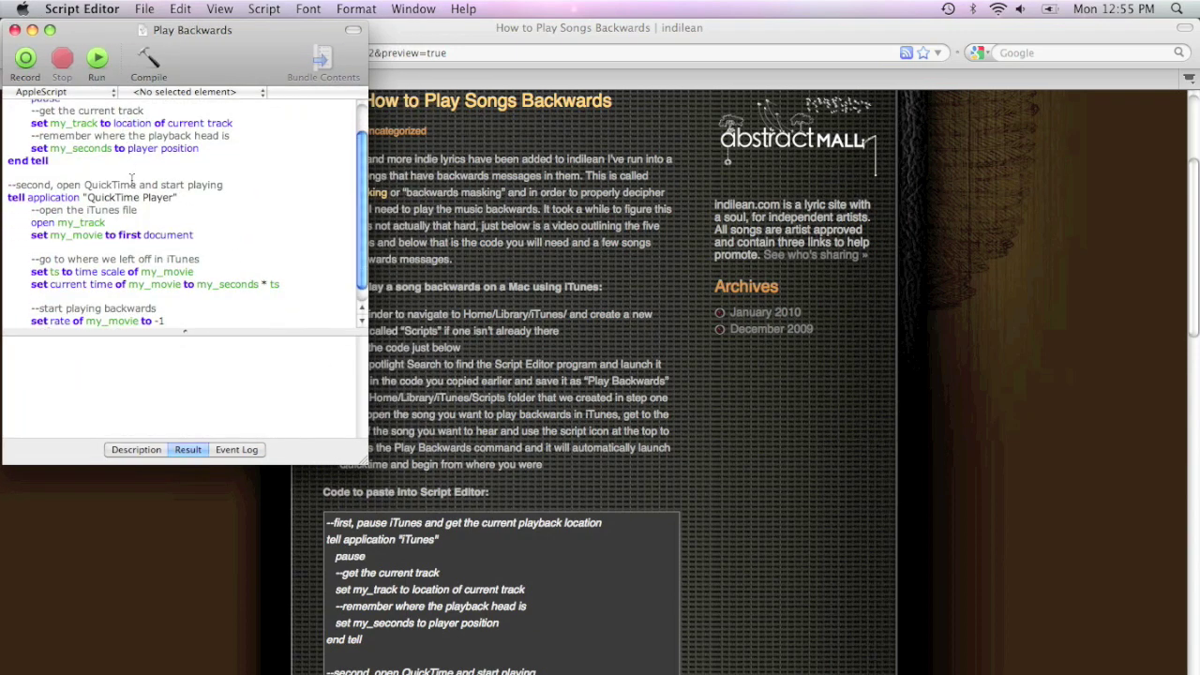
{"action": "scroll", "coordinate": [136, 190], "scroll_direction": "up", "scroll_amount": 5}
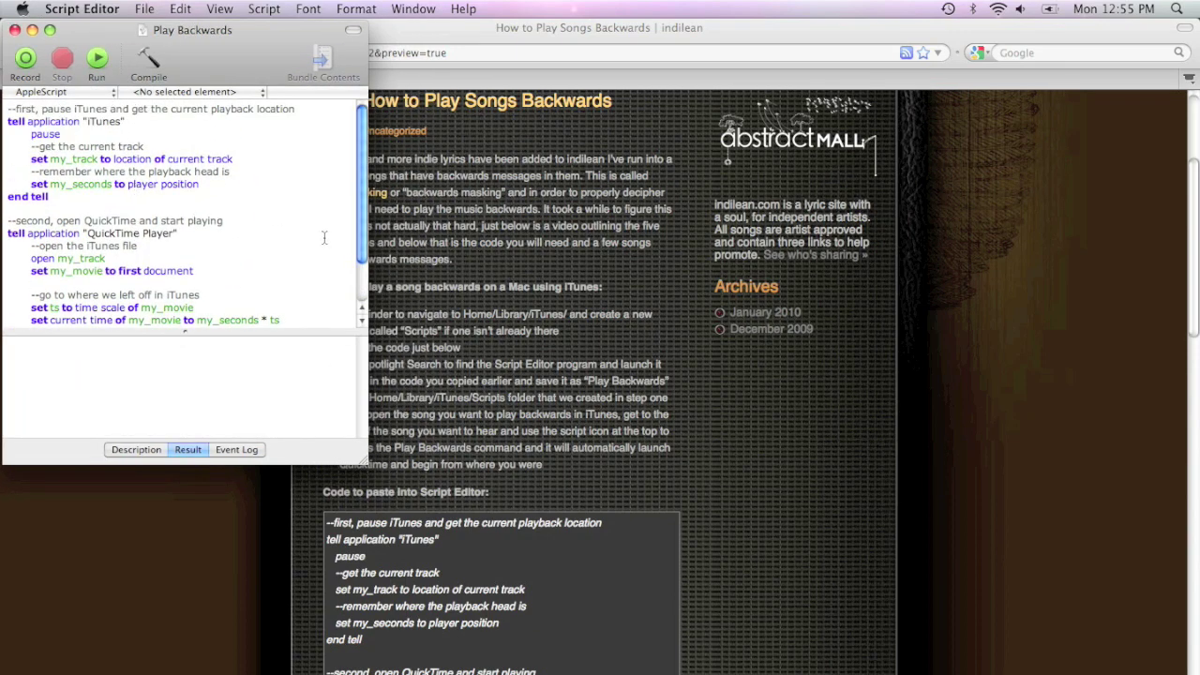
{"action": "key", "text": "F9"}
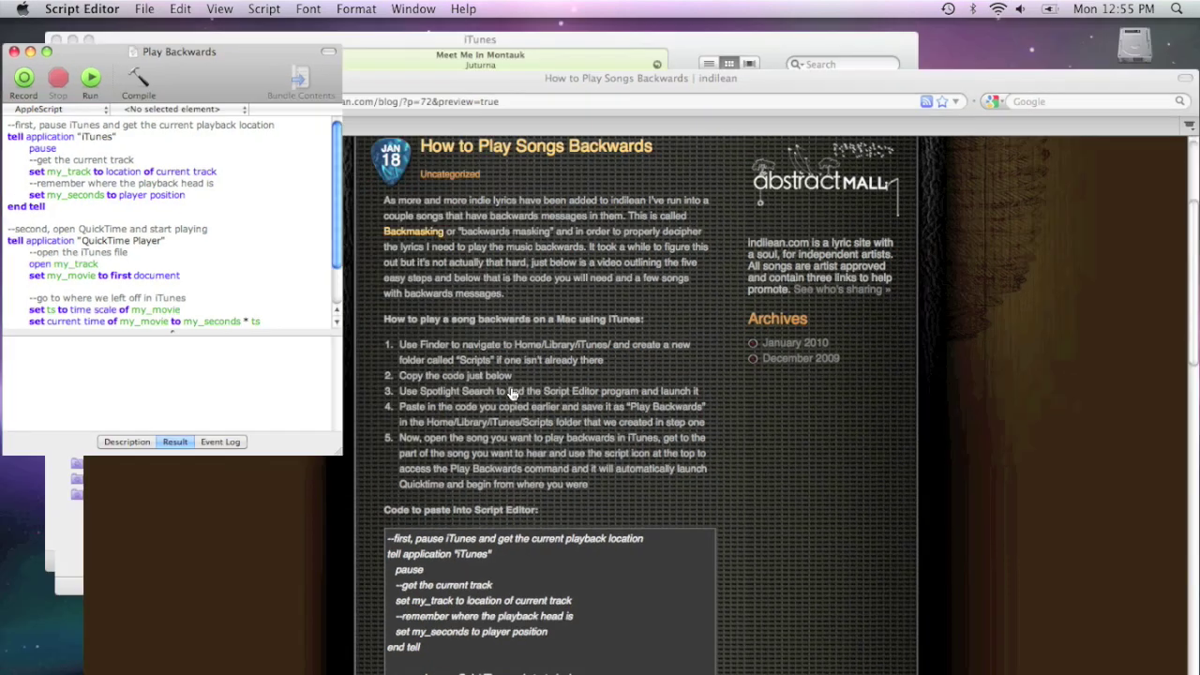
Run Play Backwards from the iTunes script menu on Meet Me In Montauk.
{"action": "left_click", "coordinate": [418, 242]}
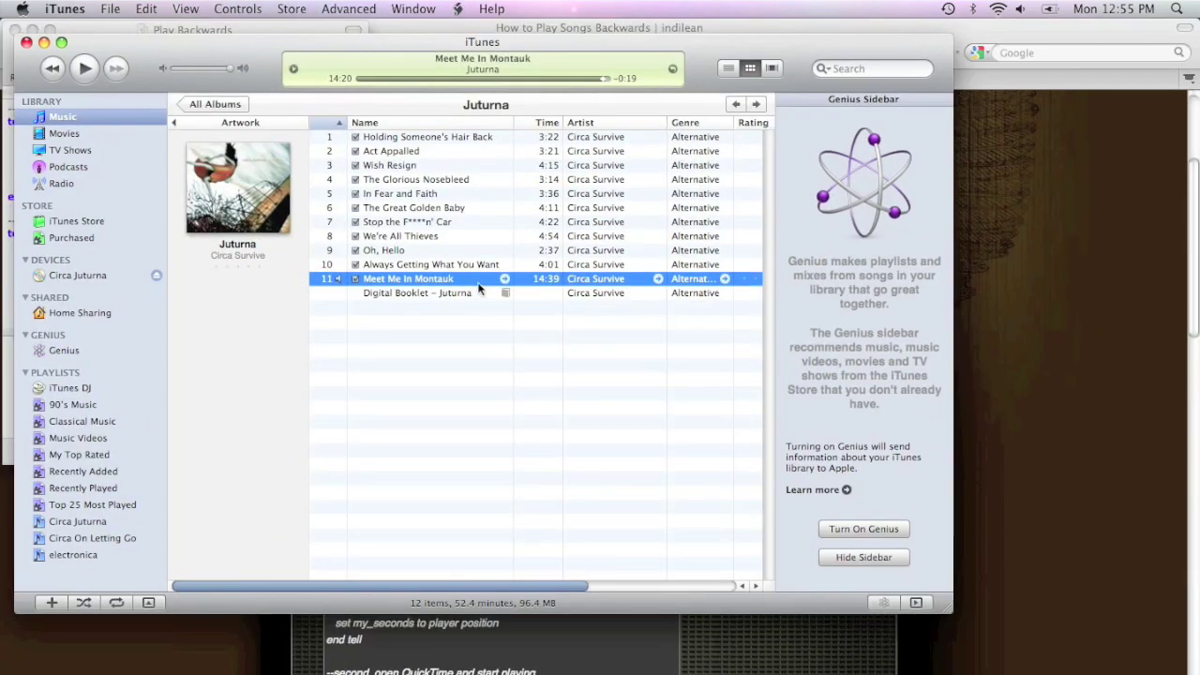
{"action": "left_click", "coordinate": [458, 9]}
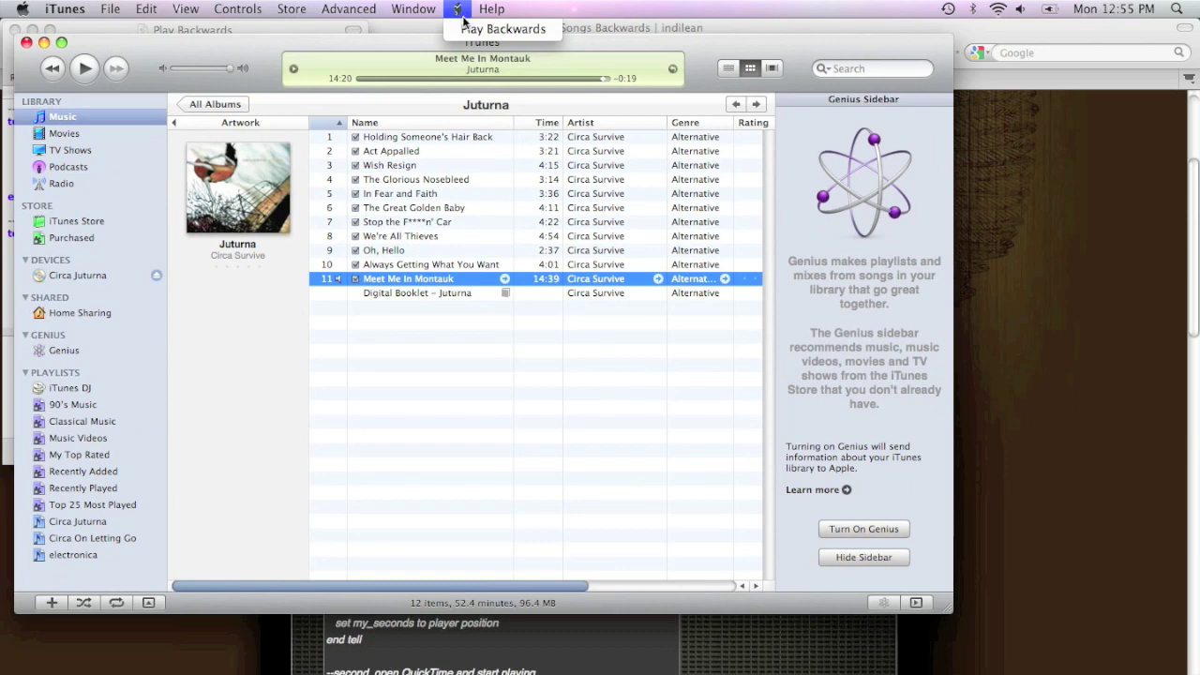
{"action": "left_click", "coordinate": [491, 32]}
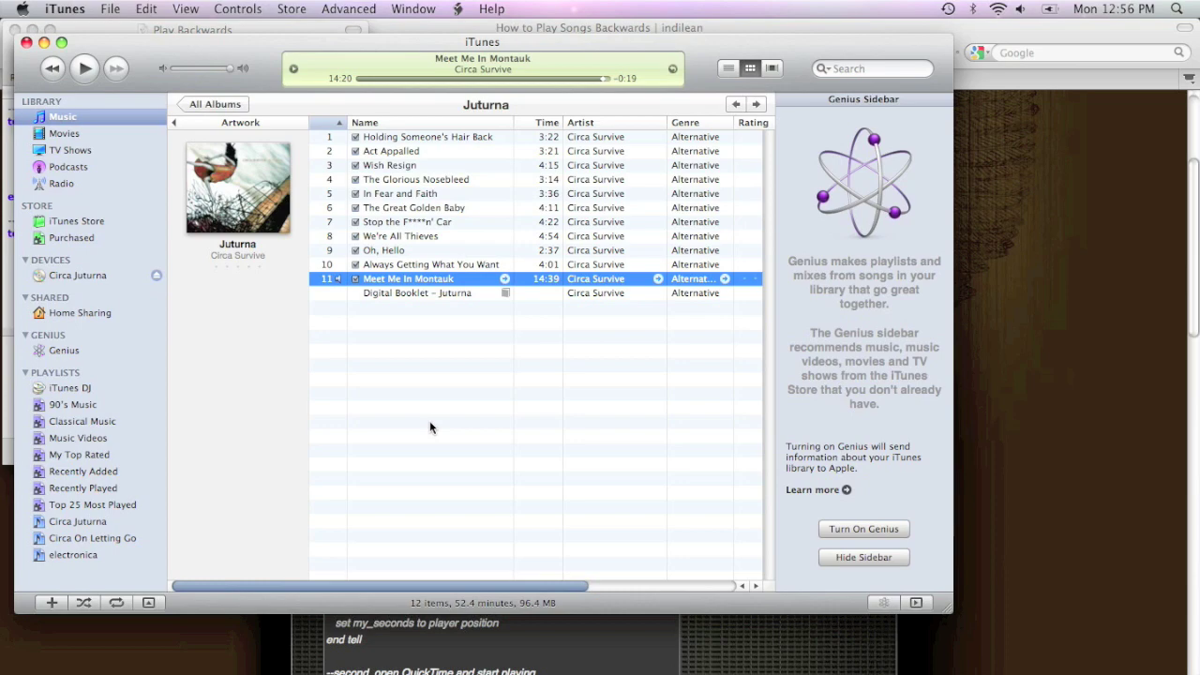
{"action": "key", "text": "F9"}
Bring the backwards-playing Meet Me In Montauk QuickTime window forward and centre it.
{"action": "left_click", "coordinate": [167, 56]}
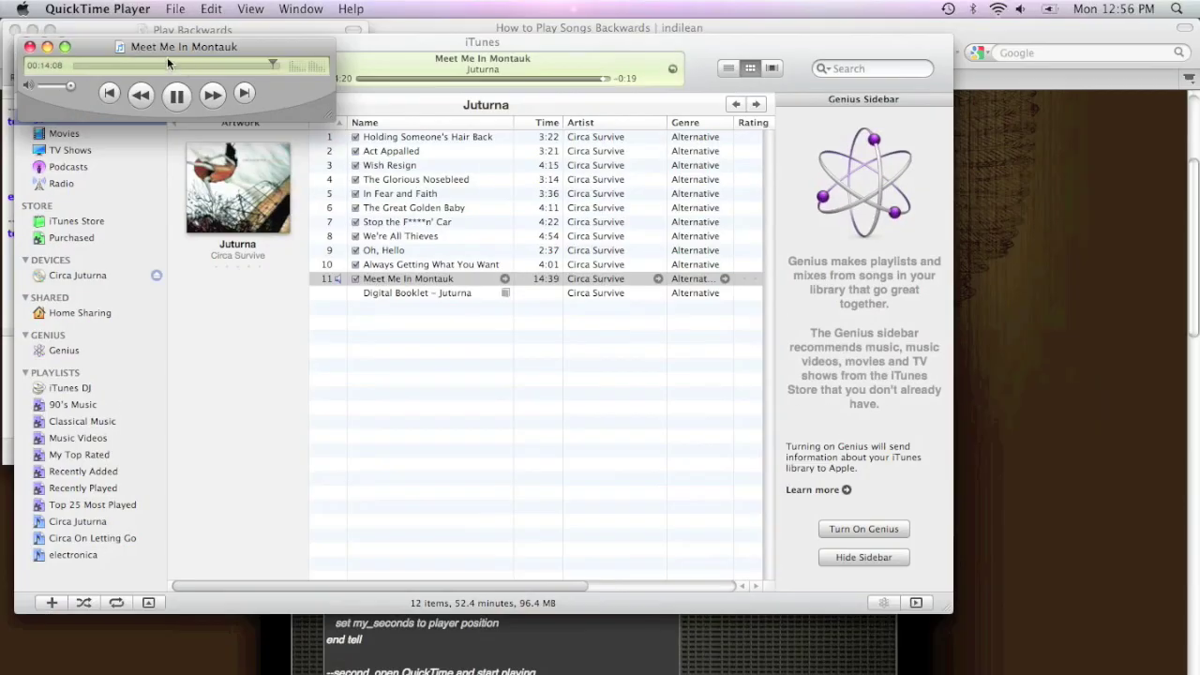
{"action": "left_click_drag", "start_coordinate": [247, 47], "coordinate": [559, 364]}
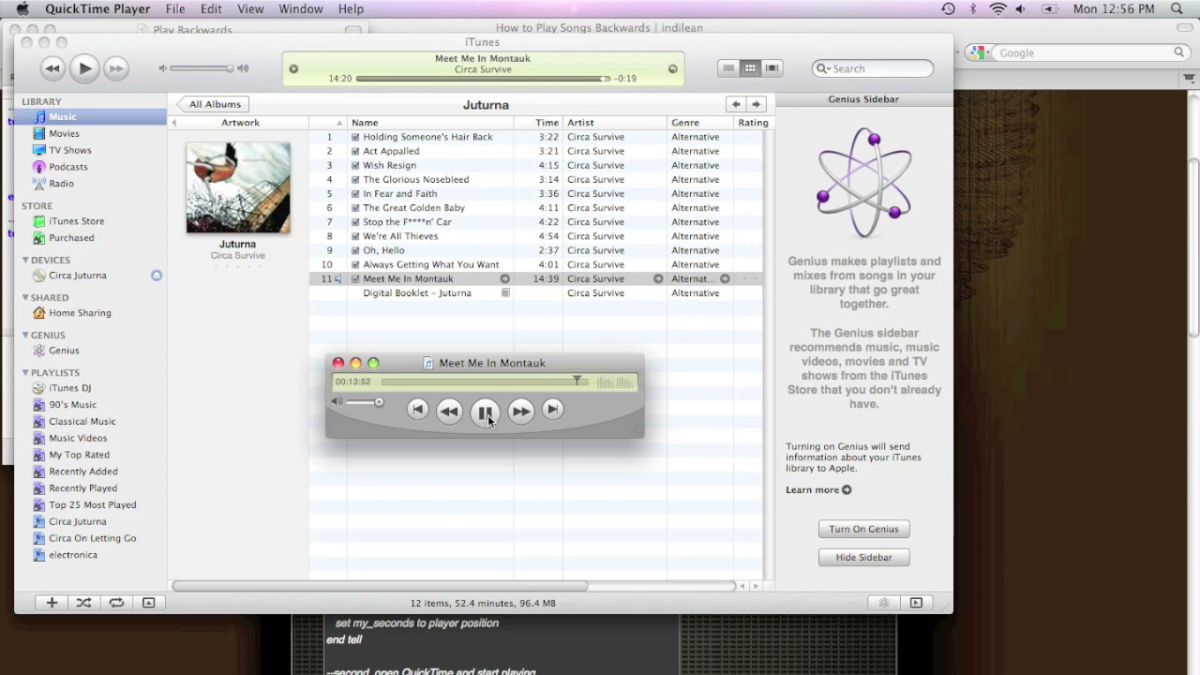
{"action": "left_click", "coordinate": [978, 511]}
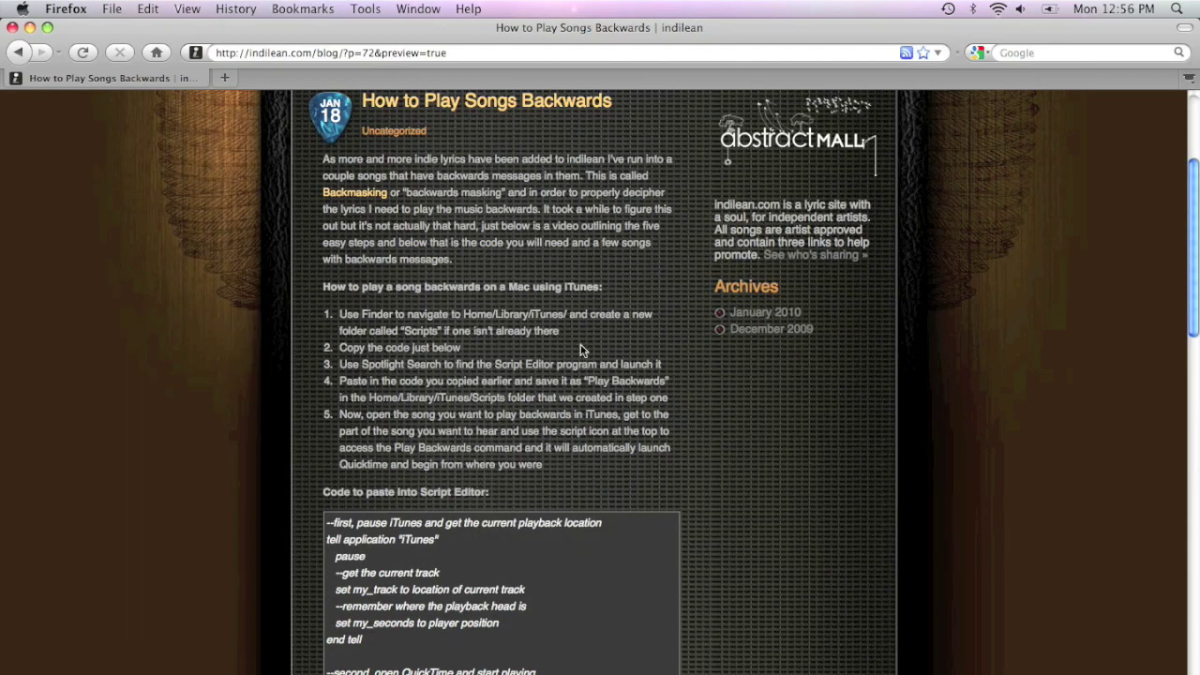
Visit the indilean bands directory, then go on to the contribute page.
{"action": "scroll", "coordinate": [577, 339], "scroll_direction": "up", "scroll_amount": 3}
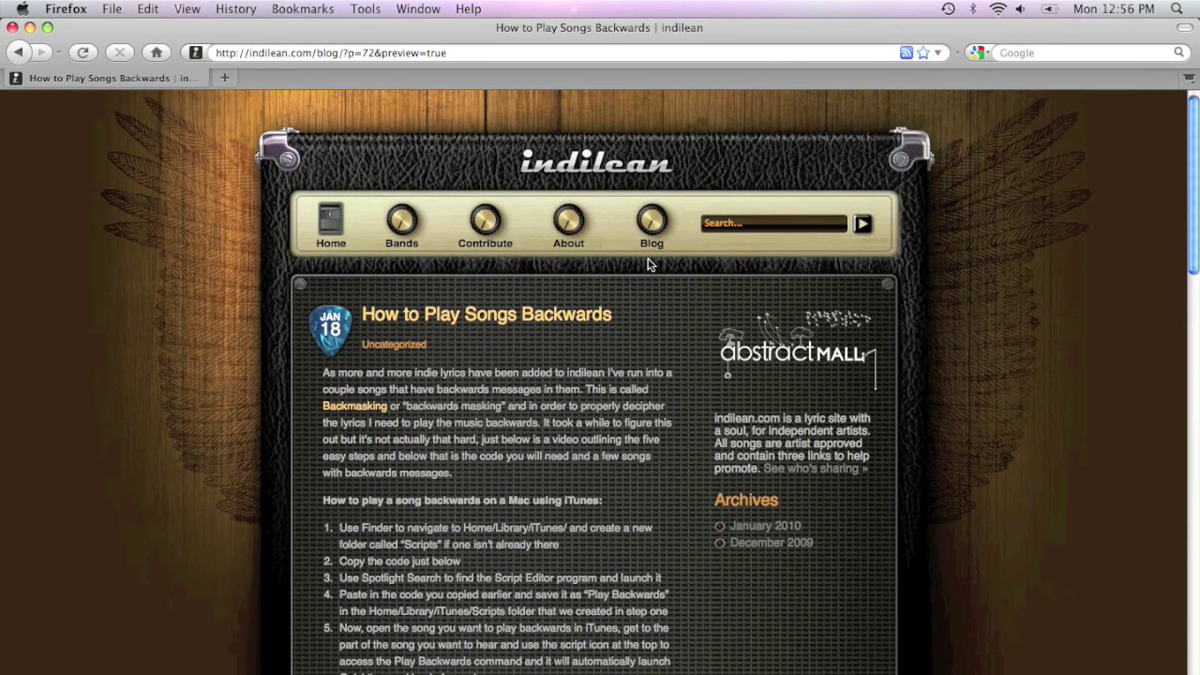
{"action": "left_click", "coordinate": [396, 233]}
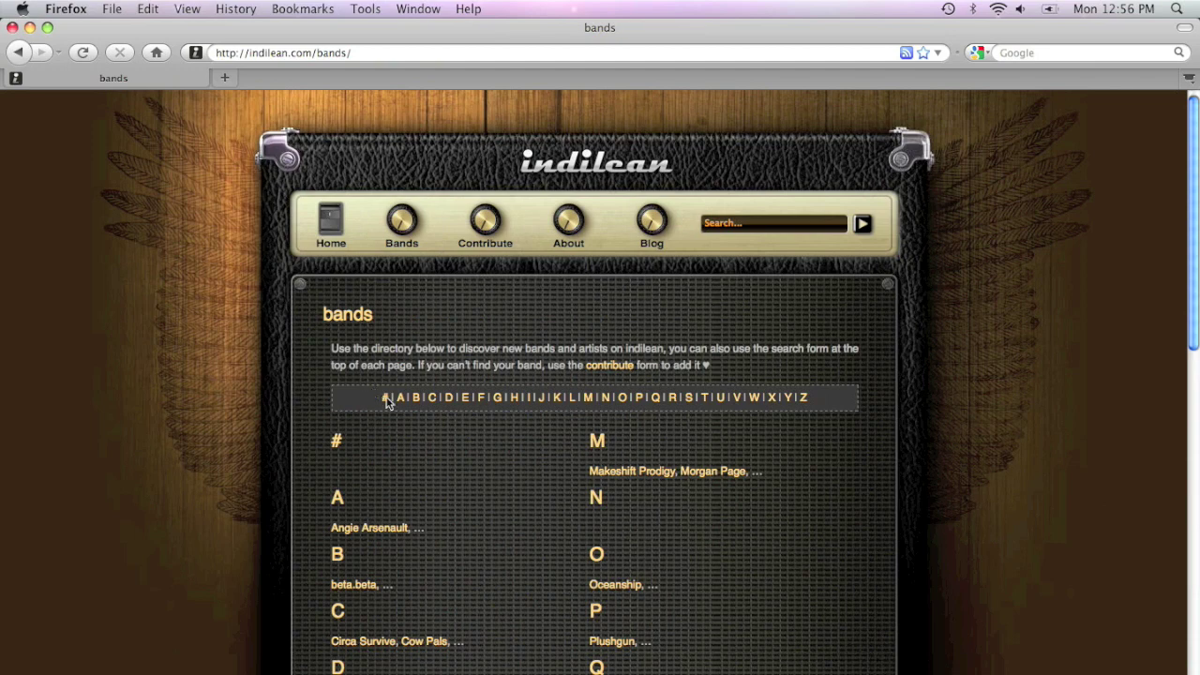
{"action": "scroll", "coordinate": [495, 450], "scroll_direction": "down", "scroll_amount": 10}
{"action": "scroll", "coordinate": [497, 449], "scroll_direction": "up", "scroll_amount": 8}
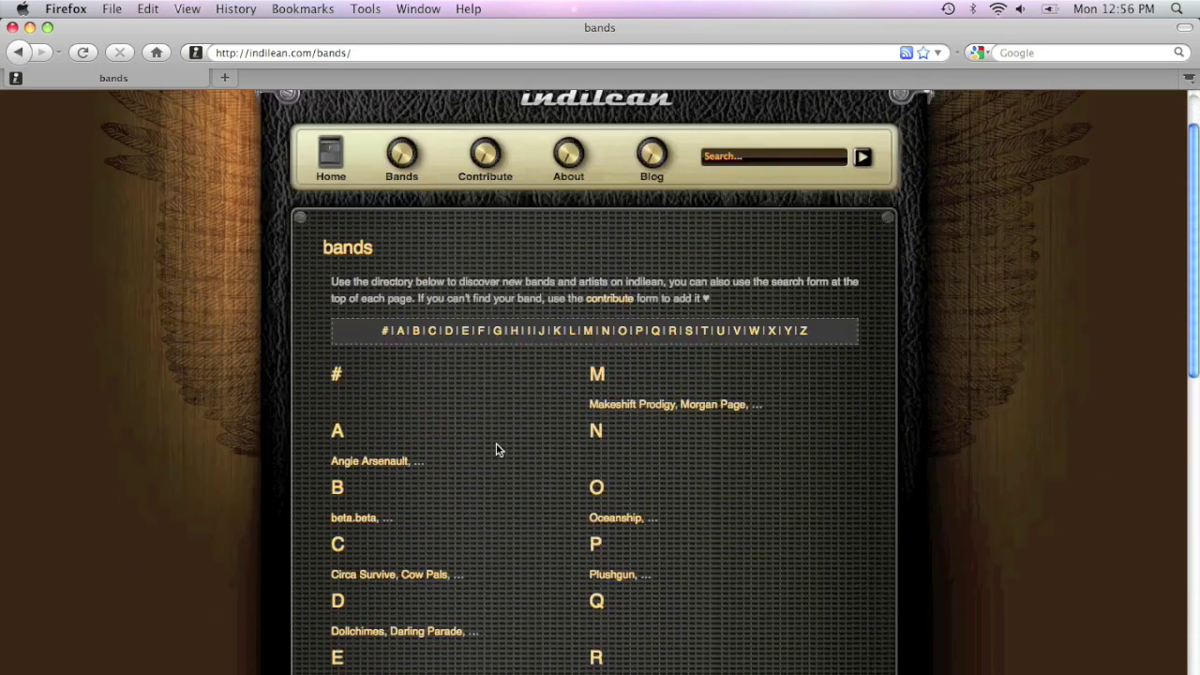
{"action": "scroll", "coordinate": [496, 450], "scroll_direction": "up", "scroll_amount": 2}
{"action": "left_click", "coordinate": [487, 239]}
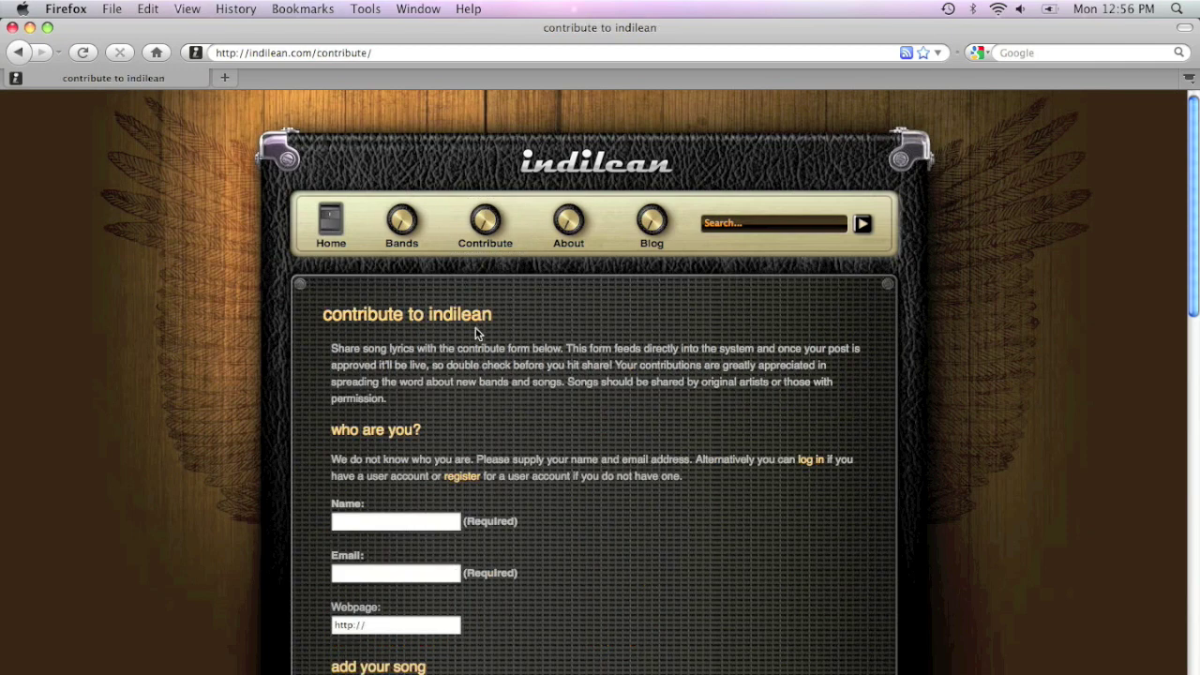
Scroll through the contribute page's song submission form down to the Share button.
{"action": "scroll", "coordinate": [503, 355], "scroll_direction": "down", "scroll_amount": 2}
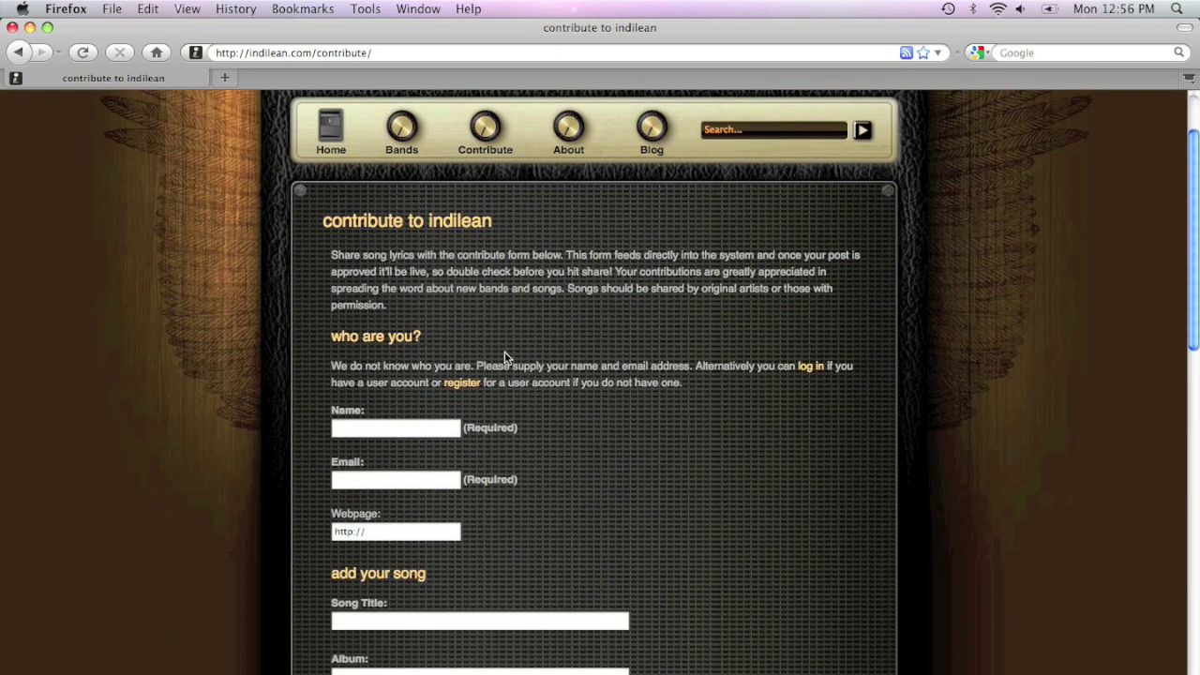
{"action": "scroll", "coordinate": [619, 426], "scroll_direction": "down", "scroll_amount": 2}
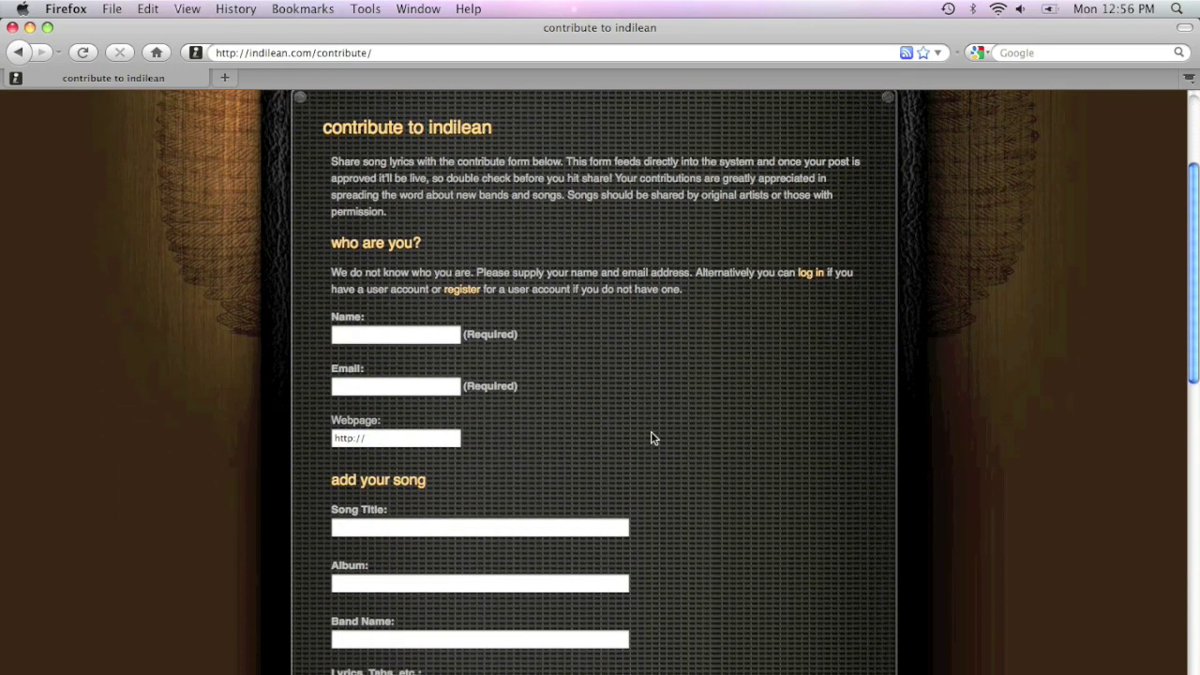
{"action": "scroll", "coordinate": [671, 445], "scroll_direction": "down", "scroll_amount": 7}
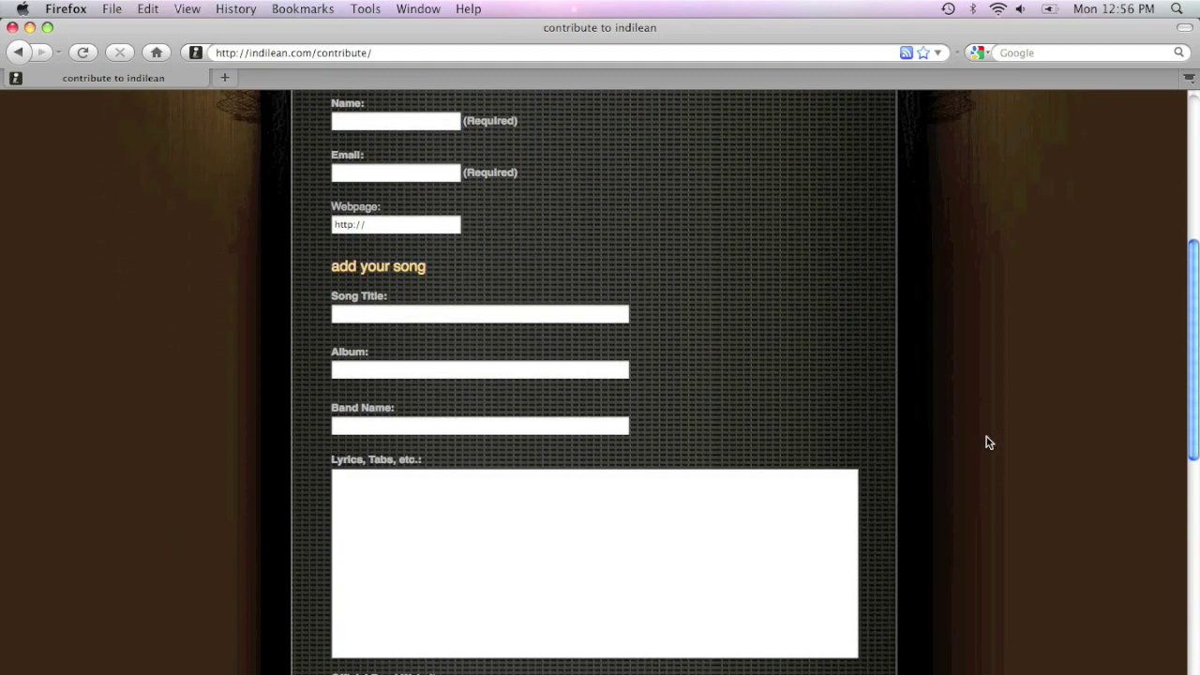
{"action": "scroll", "coordinate": [982, 442], "scroll_direction": "down", "scroll_amount": 3}
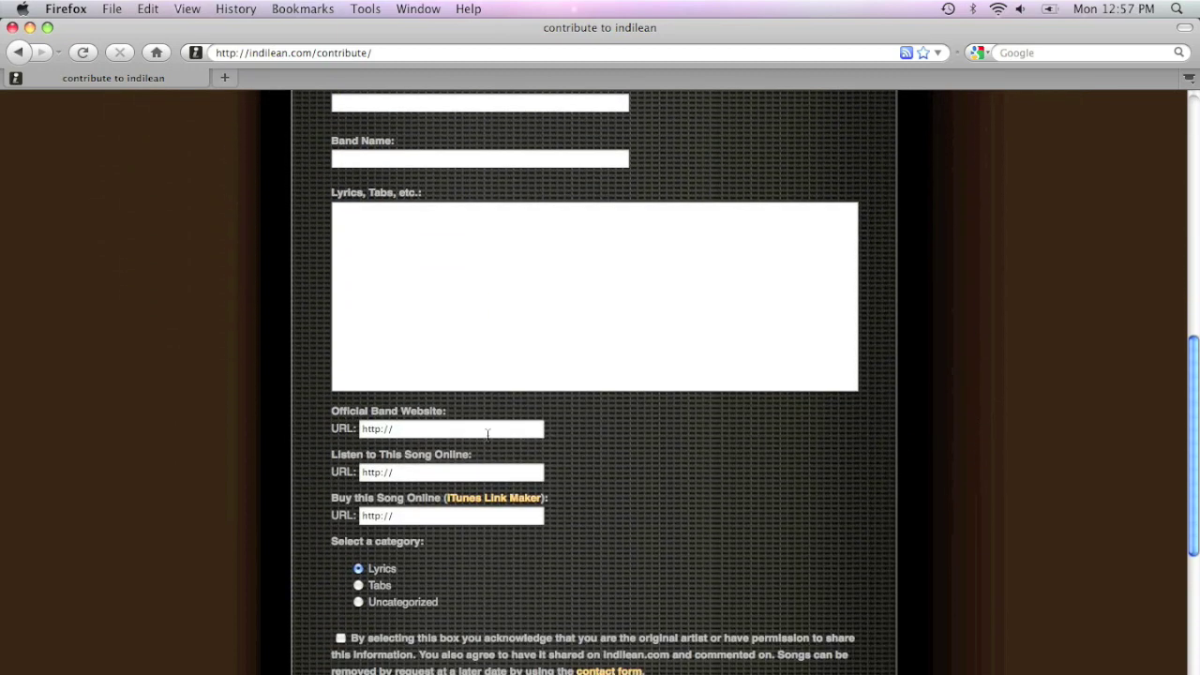
{"action": "scroll", "coordinate": [474, 434], "scroll_direction": "down", "scroll_amount": 2}
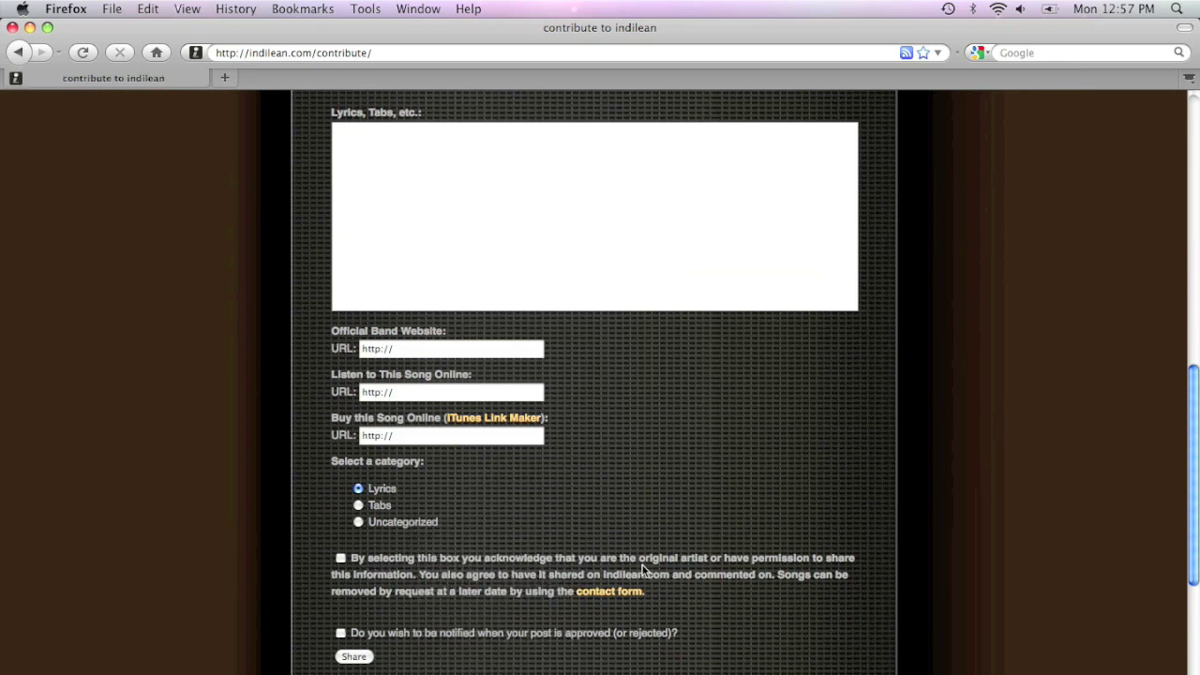
{"action": "left_click_drag", "start_coordinate": [675, 561], "coordinate": [806, 567]}
{"action": "left_click", "coordinate": [827, 579]}
{"action": "scroll", "coordinate": [779, 571], "scroll_direction": "down", "scroll_amount": 5}
Open the House of Leaves (hidden song) lyrics page and scroll down through its backwards lyrics.
{"action": "left_click", "coordinate": [335, 622]}
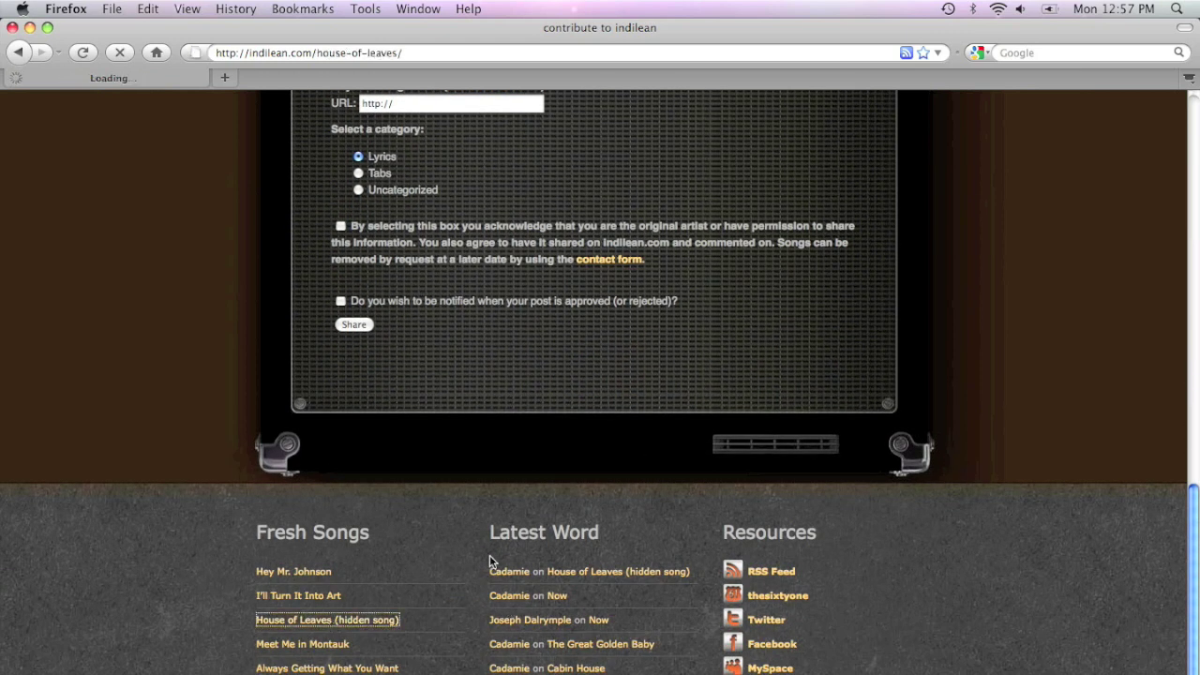
{"action": "scroll", "coordinate": [503, 528], "scroll_direction": "down", "scroll_amount": 4}
{"action": "scroll", "coordinate": [502, 528], "scroll_direction": "down", "scroll_amount": 8}
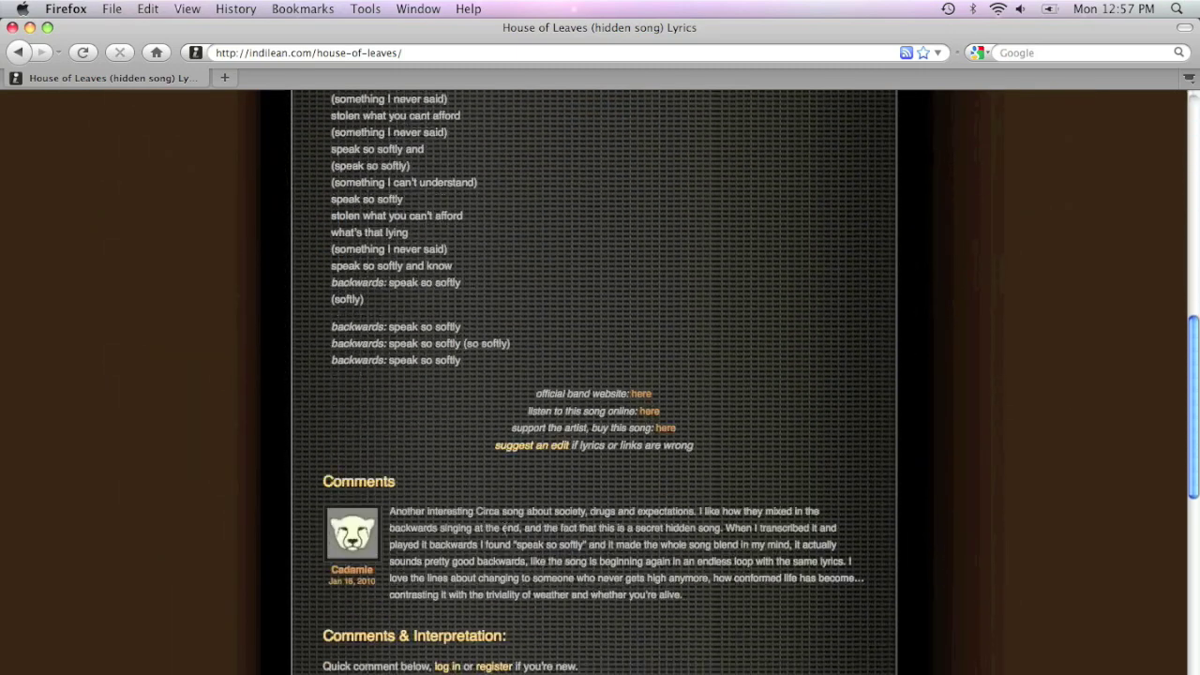